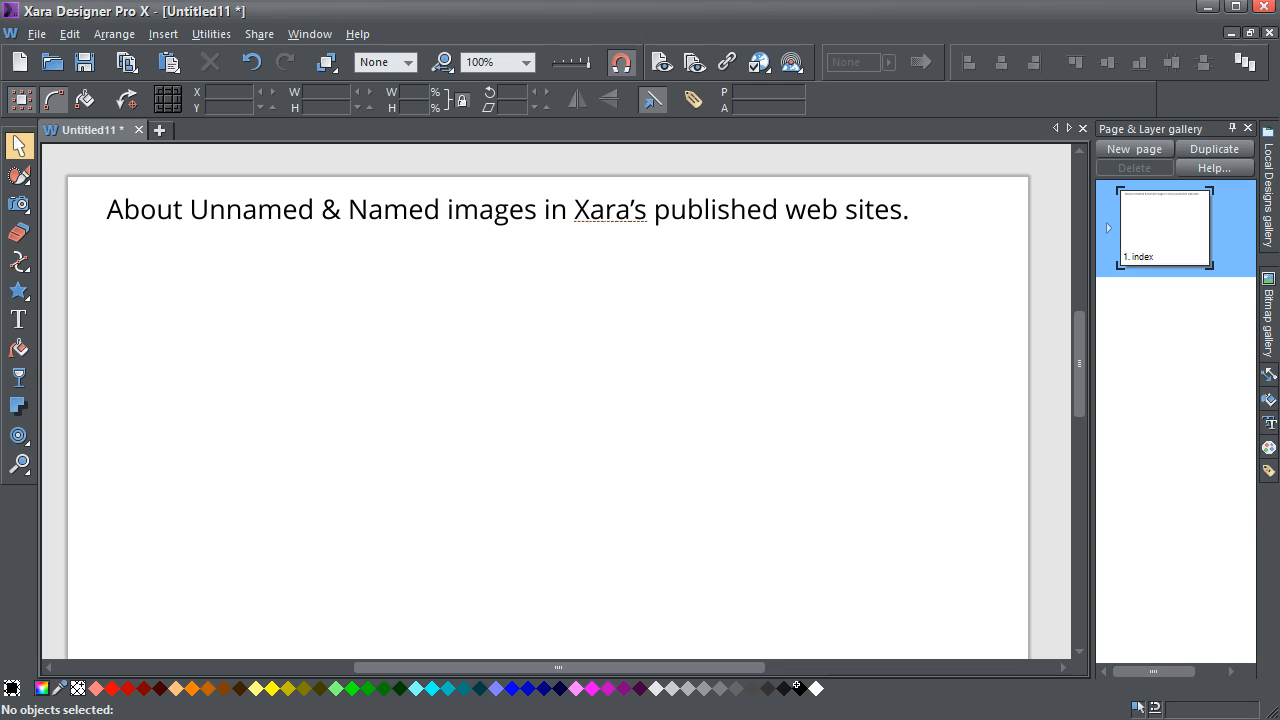
# Delete the title text from the page and import the single-rose (Optimized) photo.
pyautogui.click(677, 218)
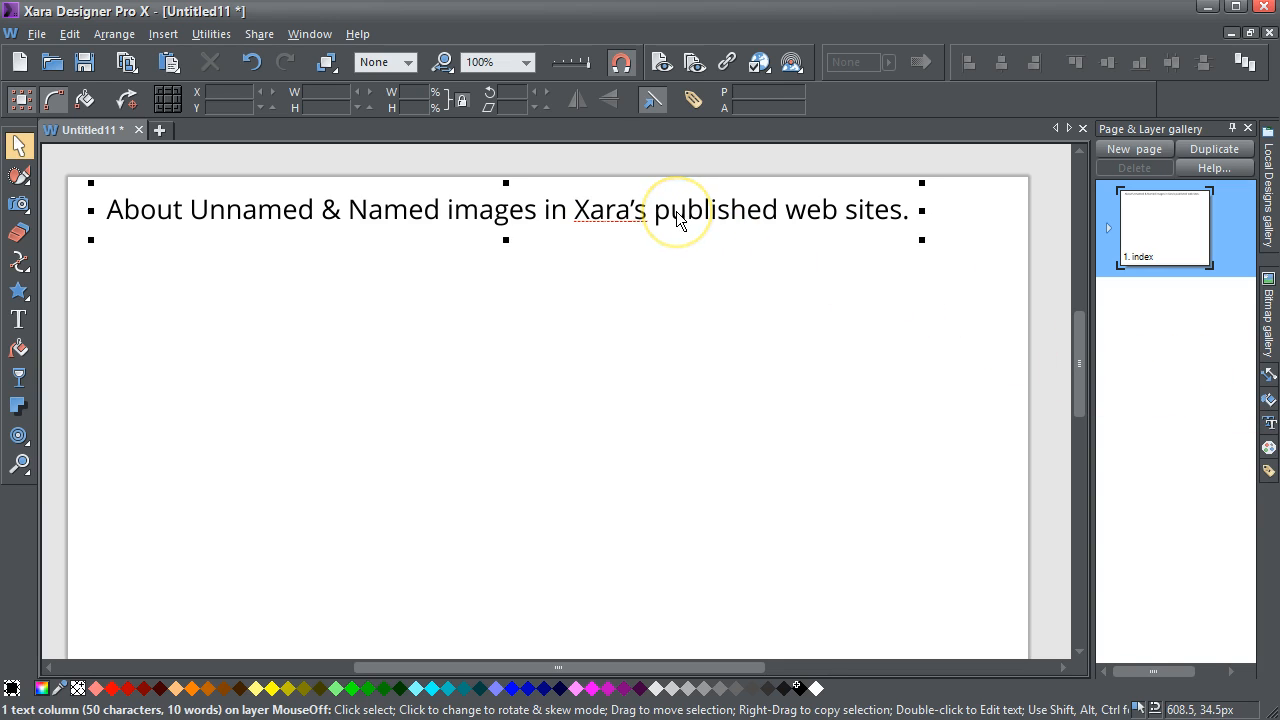
pyautogui.press('Delete')
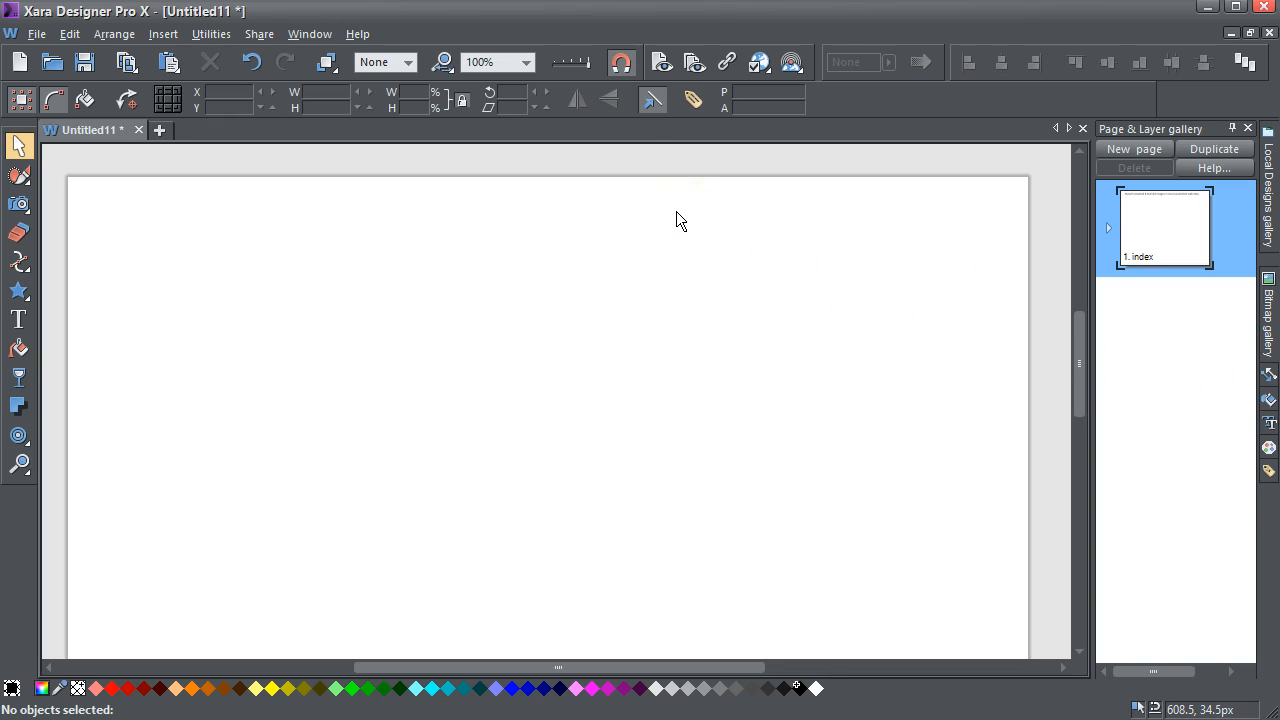
pyautogui.click(35, 37)
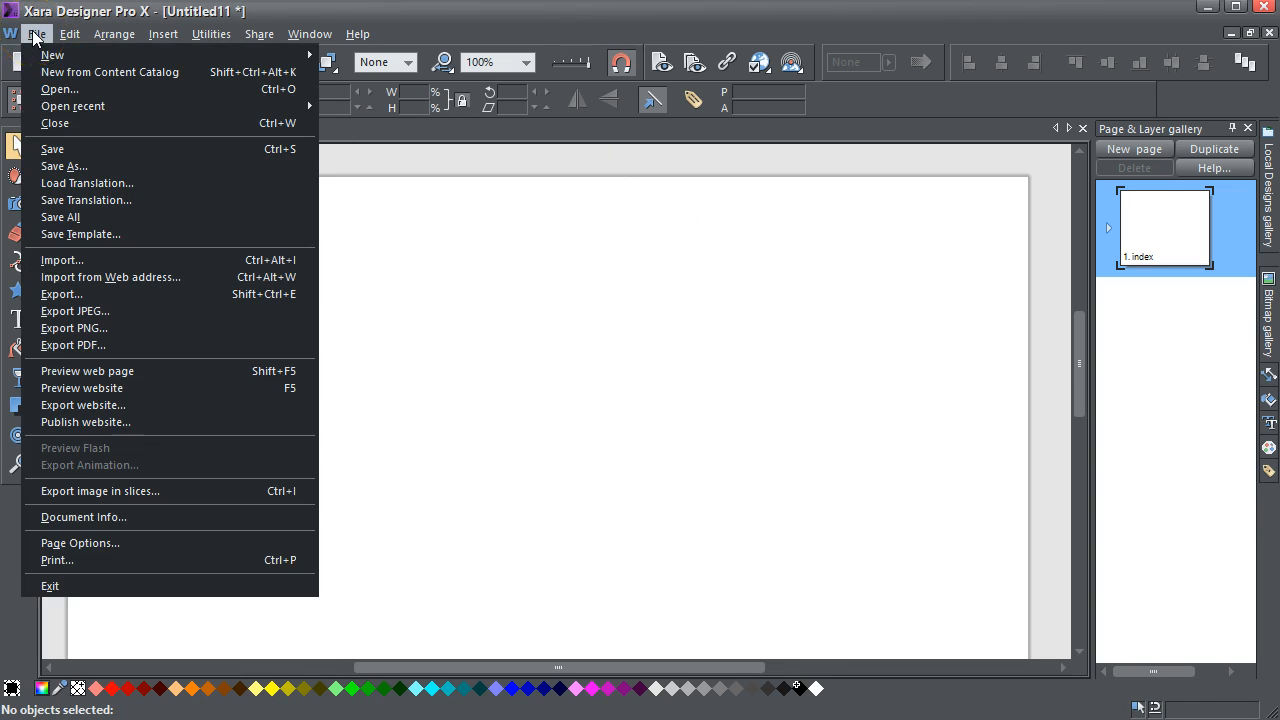
pyautogui.click(63, 260)
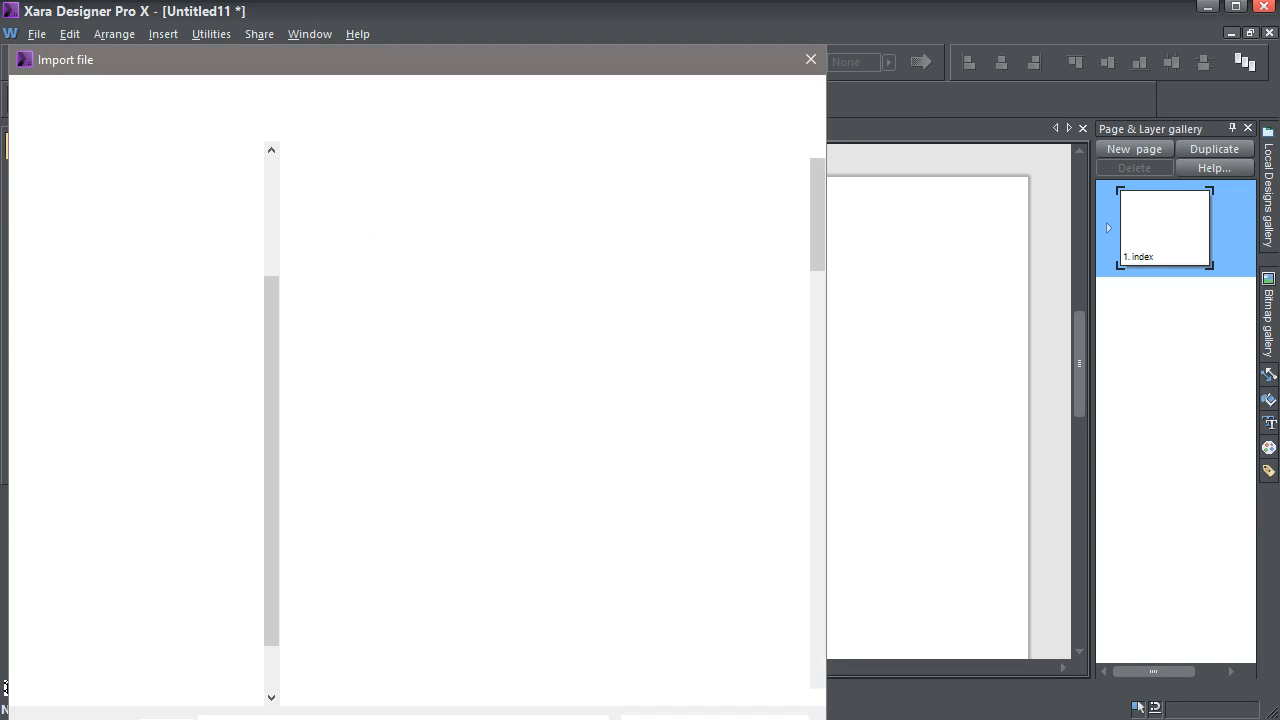
pyautogui.moveTo(819, 257); pyautogui.dragTo(815, 614)
pyautogui.click(473, 440)
pyautogui.doubleClick(473, 440)
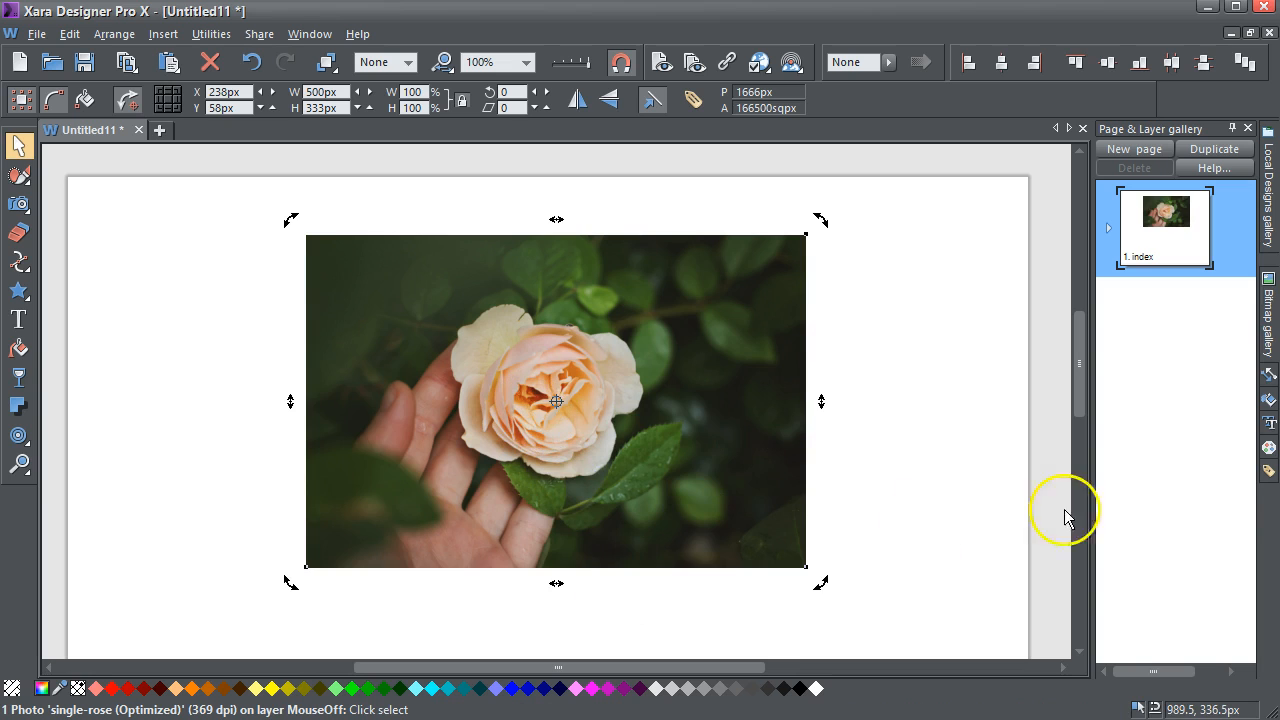
# Examine the imported rose photo's name, file type and pixel size in the Bitmap gallery.
pyautogui.click(1270, 318)
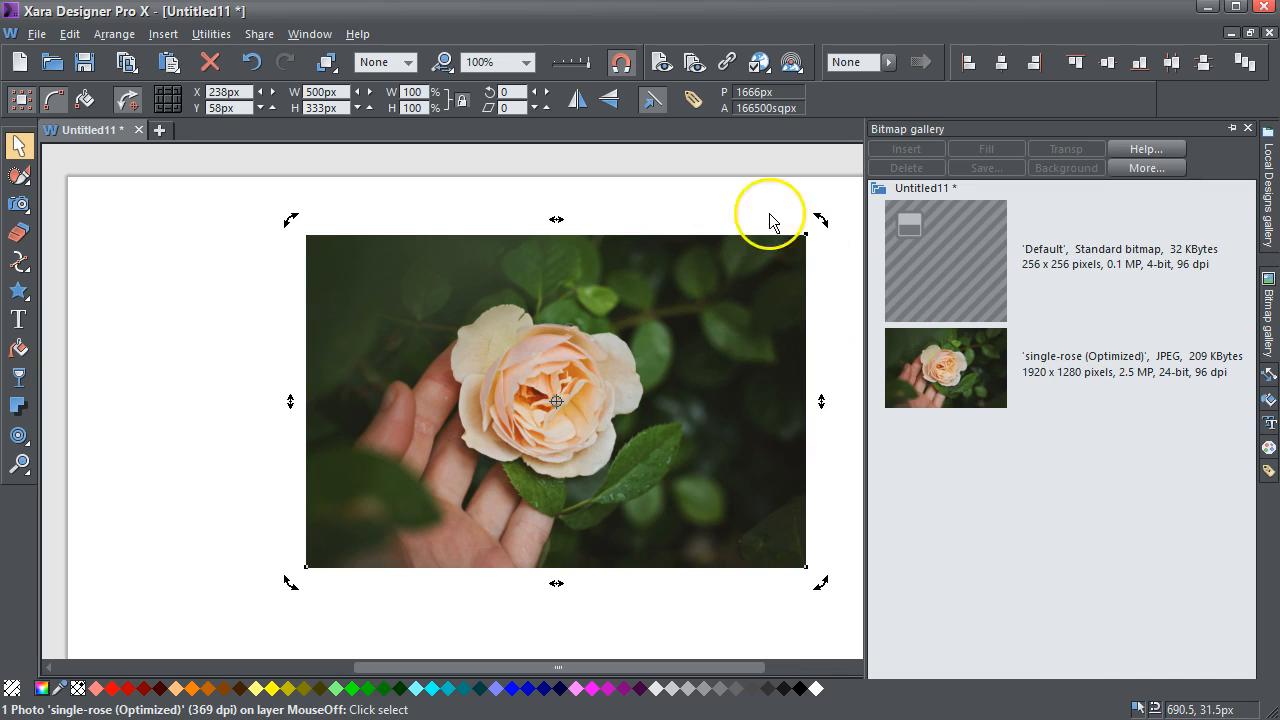
pyautogui.click(820, 170)
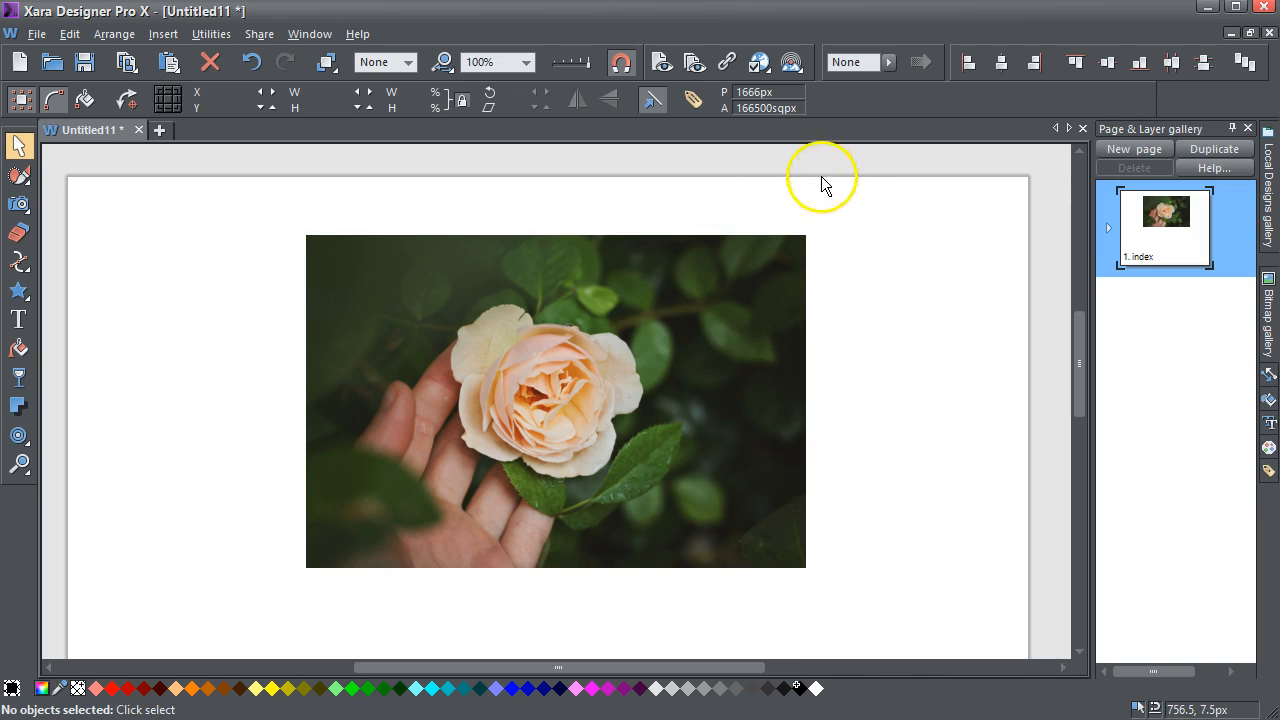
# Move the rose photo to the page's upper-left corner and enlarge it proportionally to about 932 × 621 px.
pyautogui.moveTo(650, 433); pyautogui.dragTo(423, 385)
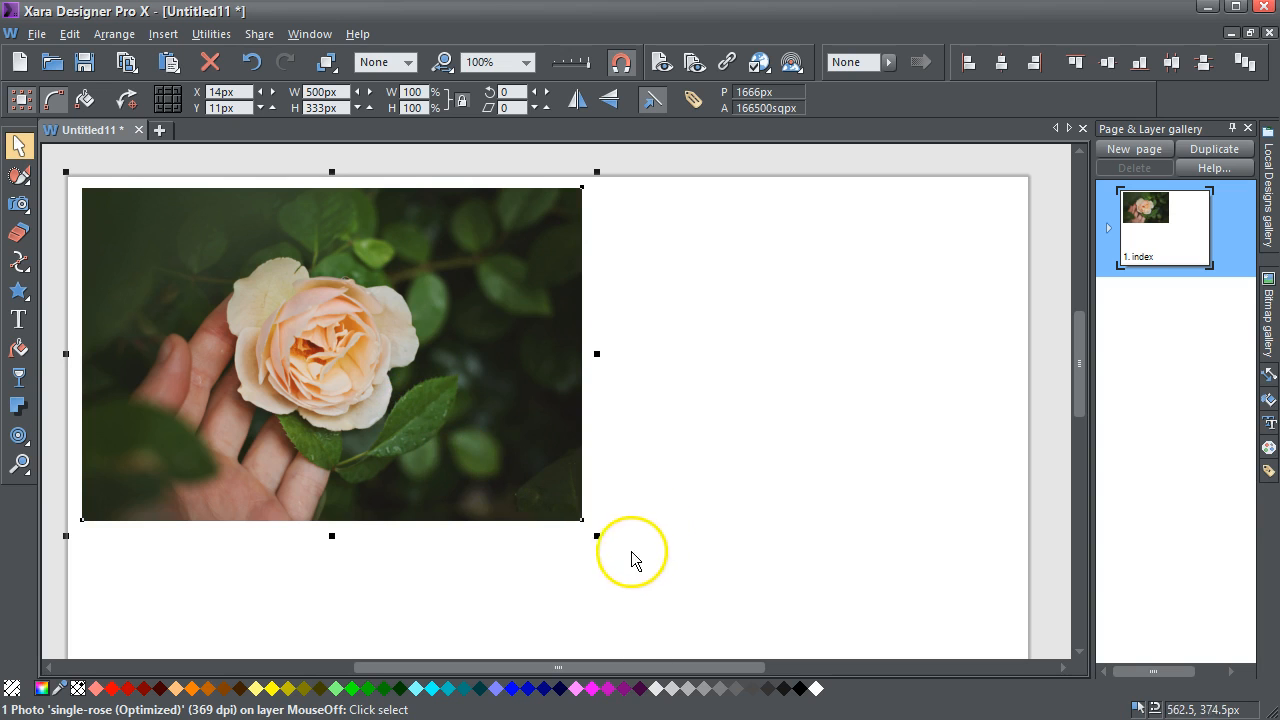
pyautogui.moveTo(597, 537); pyautogui.dragTo(1026, 652)
pyautogui.moveTo(1080, 403); pyautogui.dragTo(1079, 394)
pyautogui.click(650, 402)
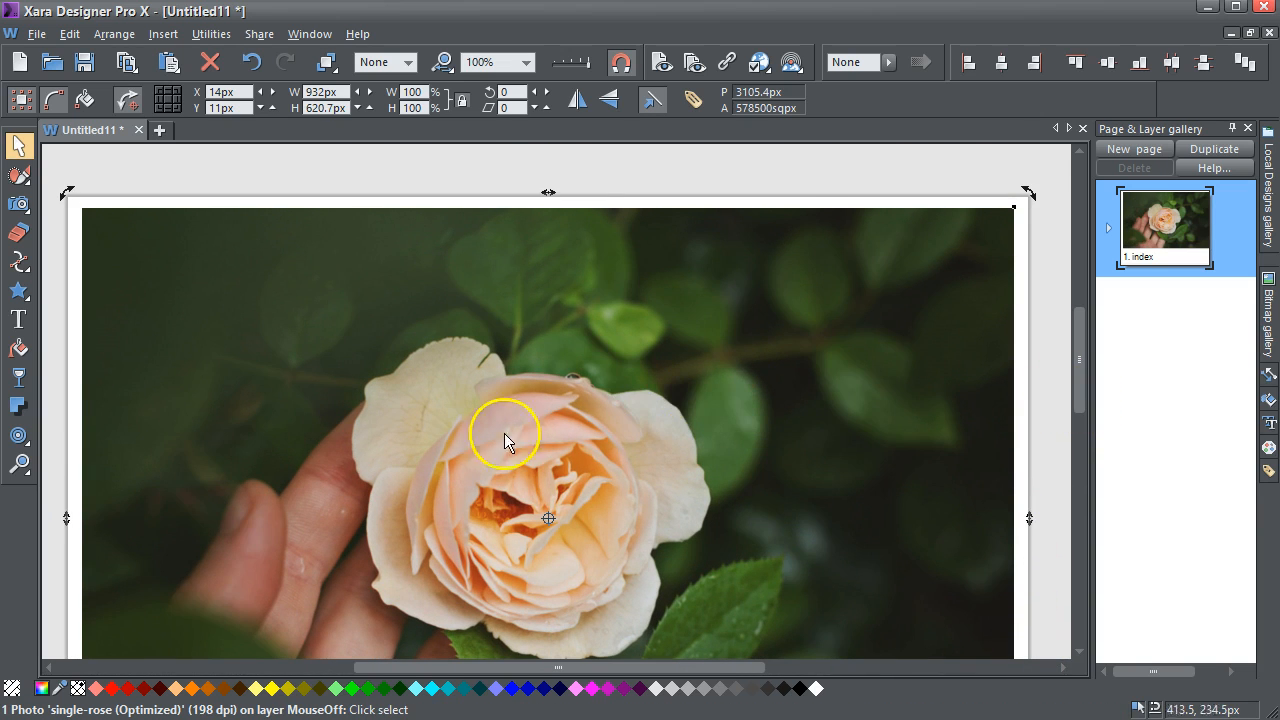
# Set the rose photo's width to 940 px with its proportions kept, and deselect it.
pyautogui.moveTo(313, 92); pyautogui.dragTo(367, 93)
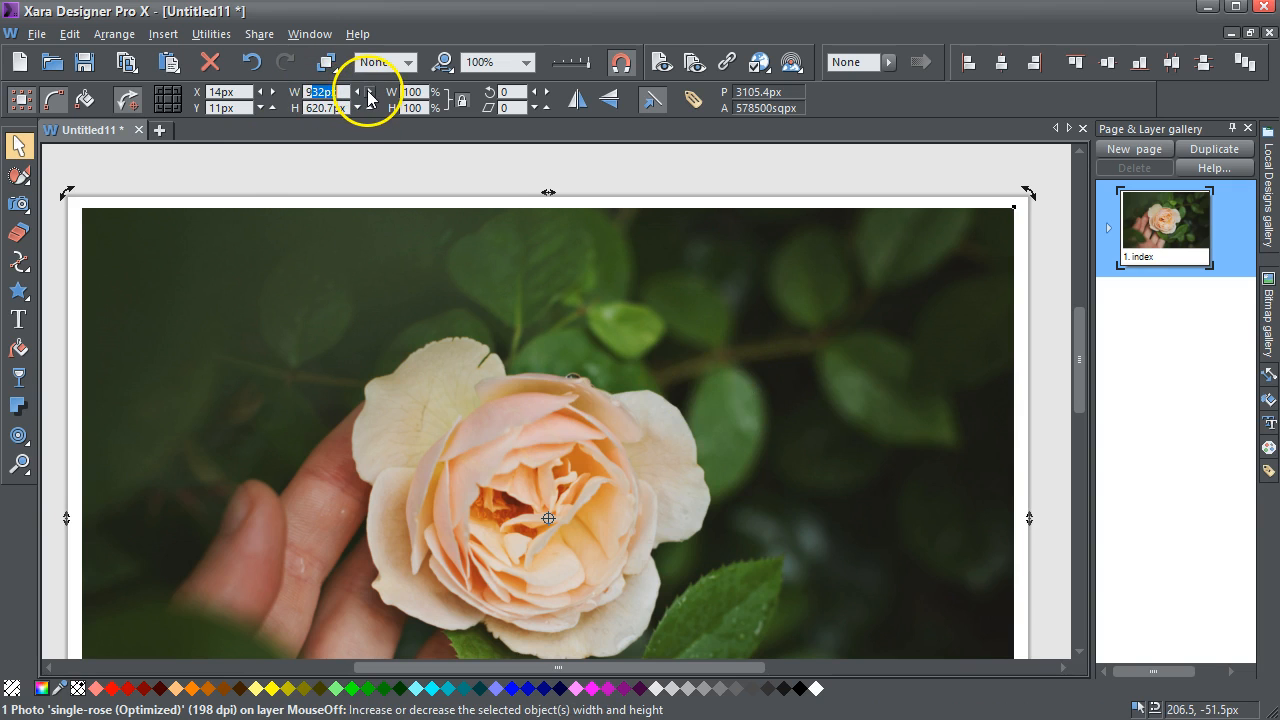
pyautogui.press('Return')
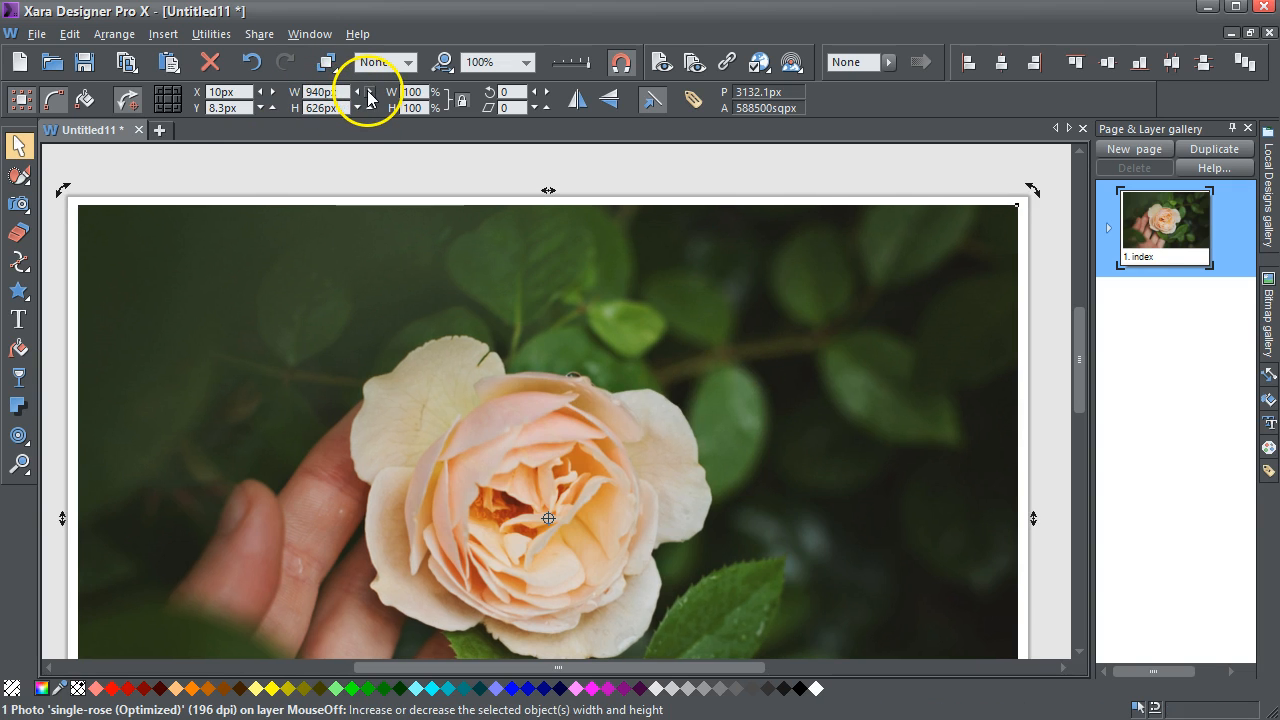
pyautogui.click(221, 182)
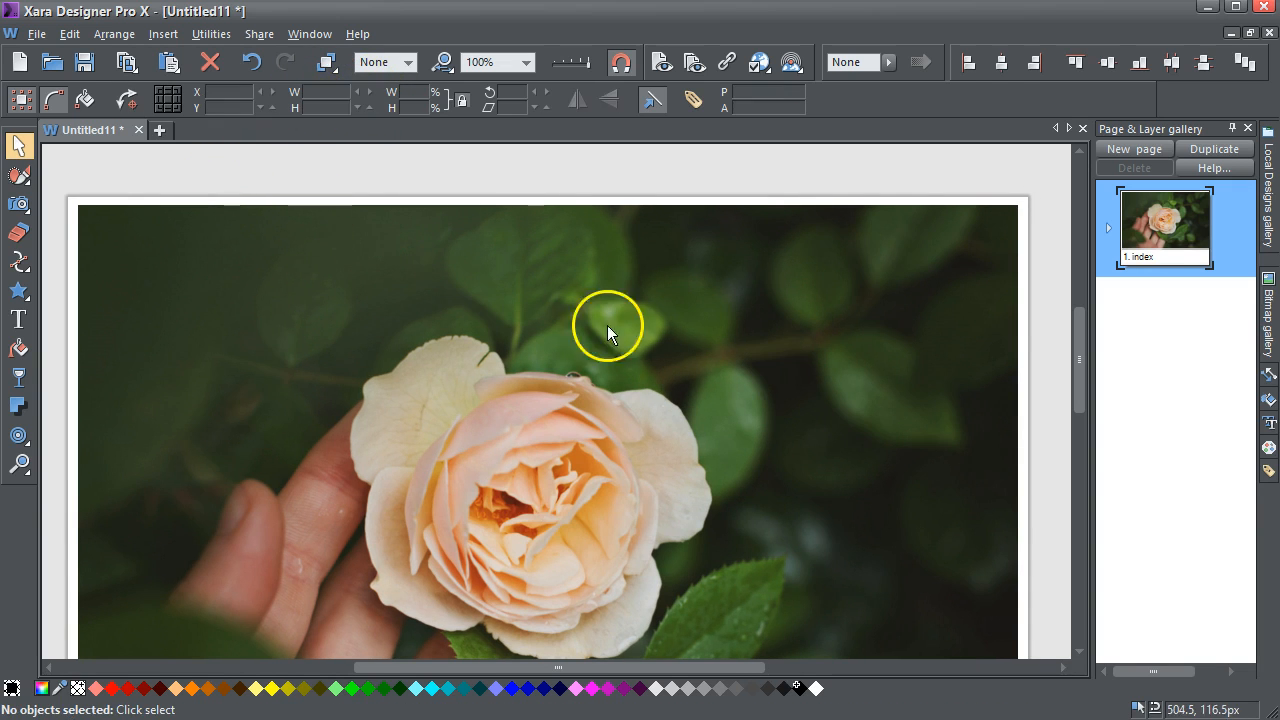
# Preview the web page in Firefox and open the image info for the rose photo.
pyautogui.moveTo(1081, 354)
pyautogui.mouseDown()
pyautogui.moveTo(1080, 394)
pyautogui.moveTo(1066, 360)
pyautogui.mouseUp()
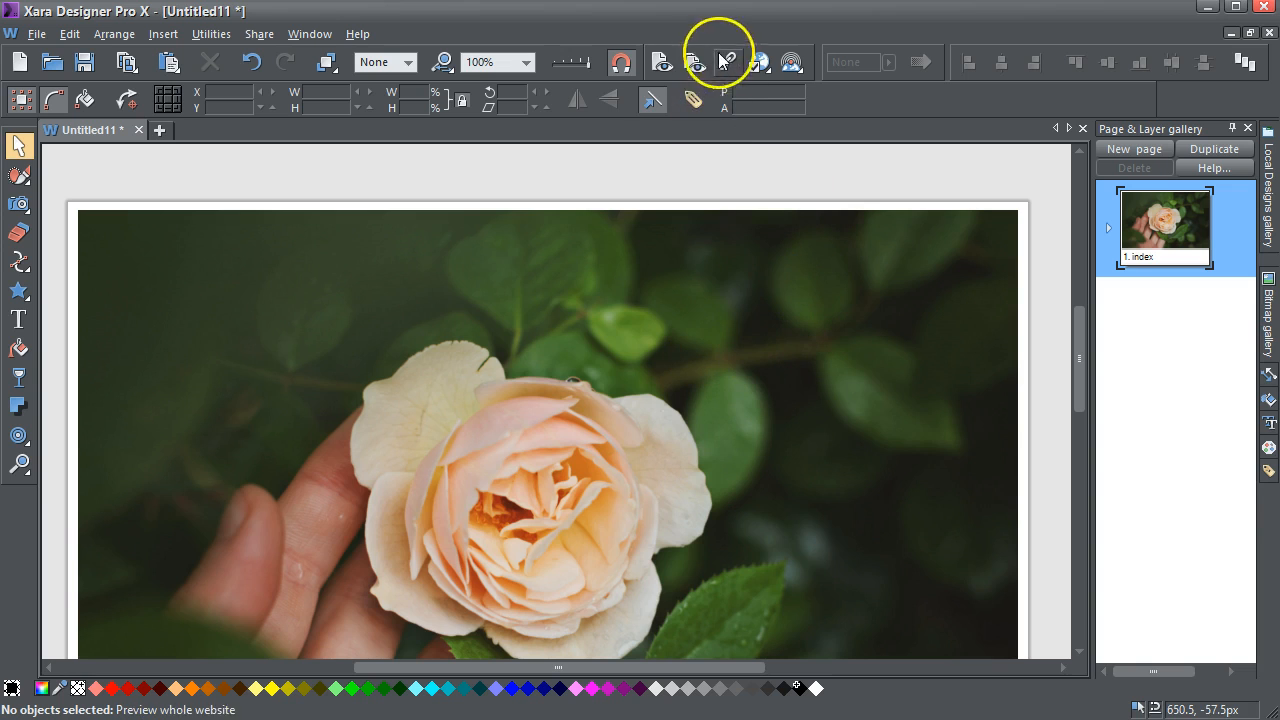
pyautogui.click(664, 62)
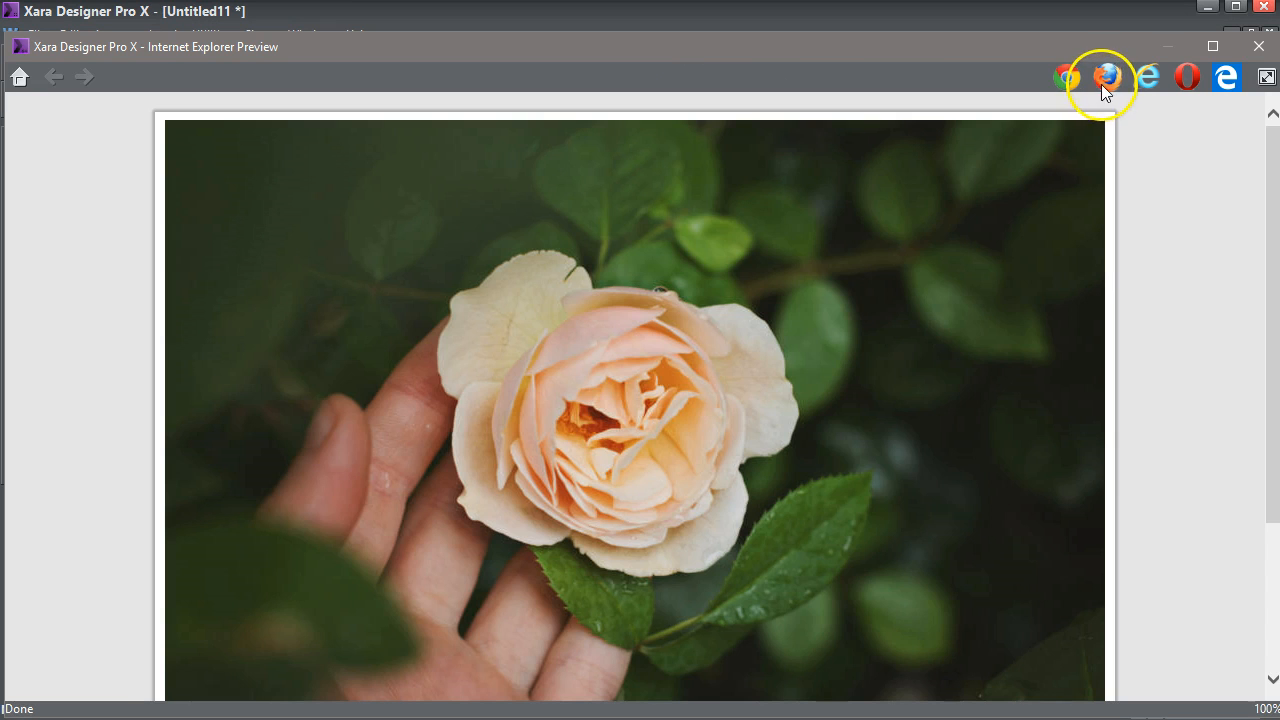
pyautogui.click(1106, 78)
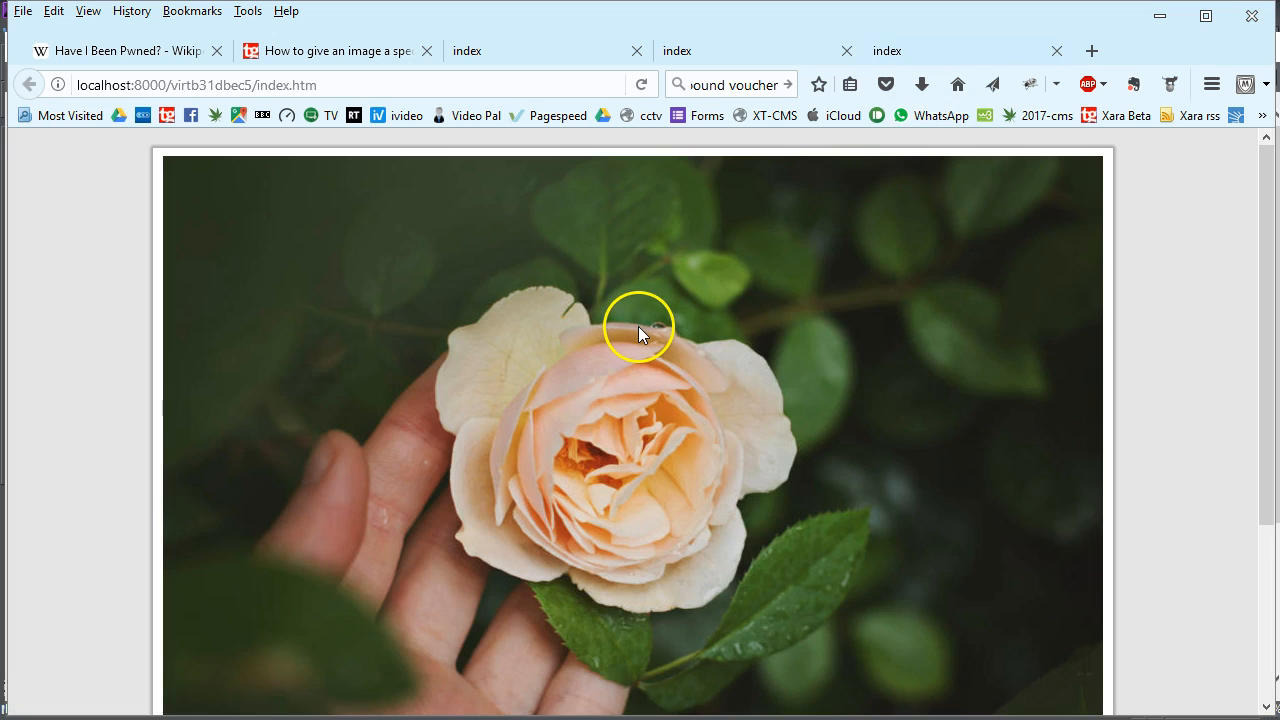
pyautogui.rightClick(638, 326)
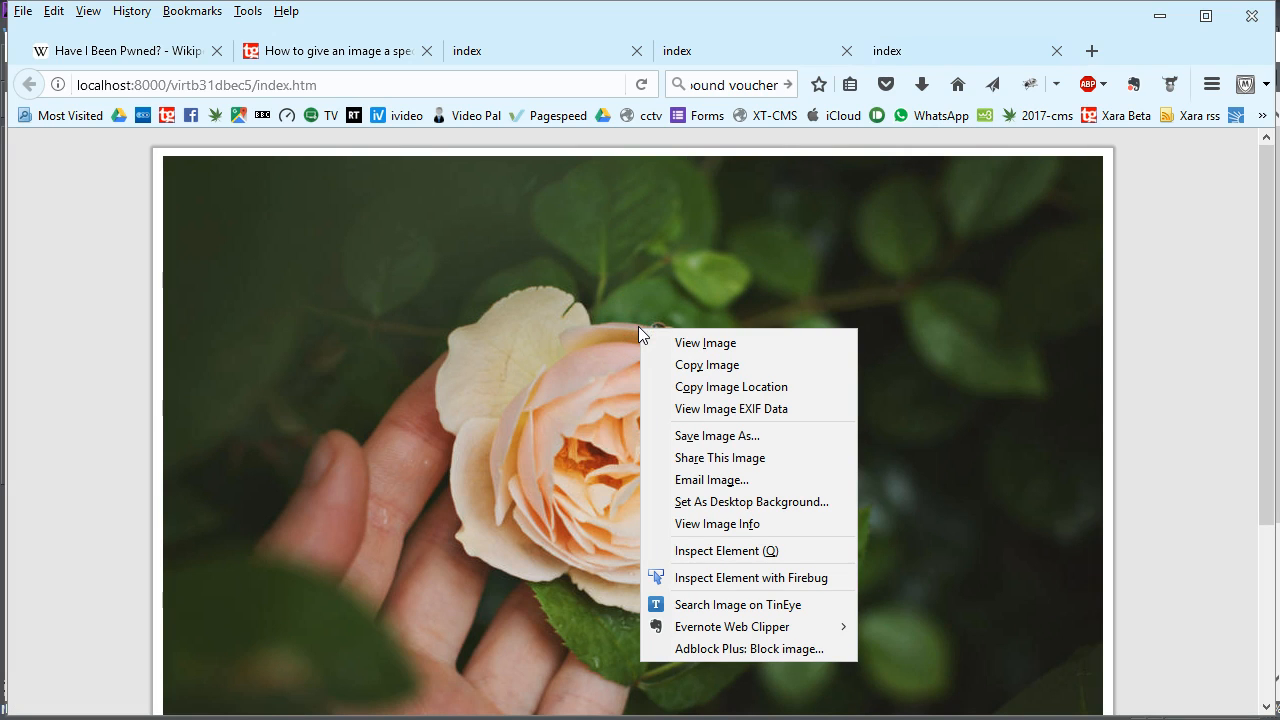
pyautogui.click(696, 523)
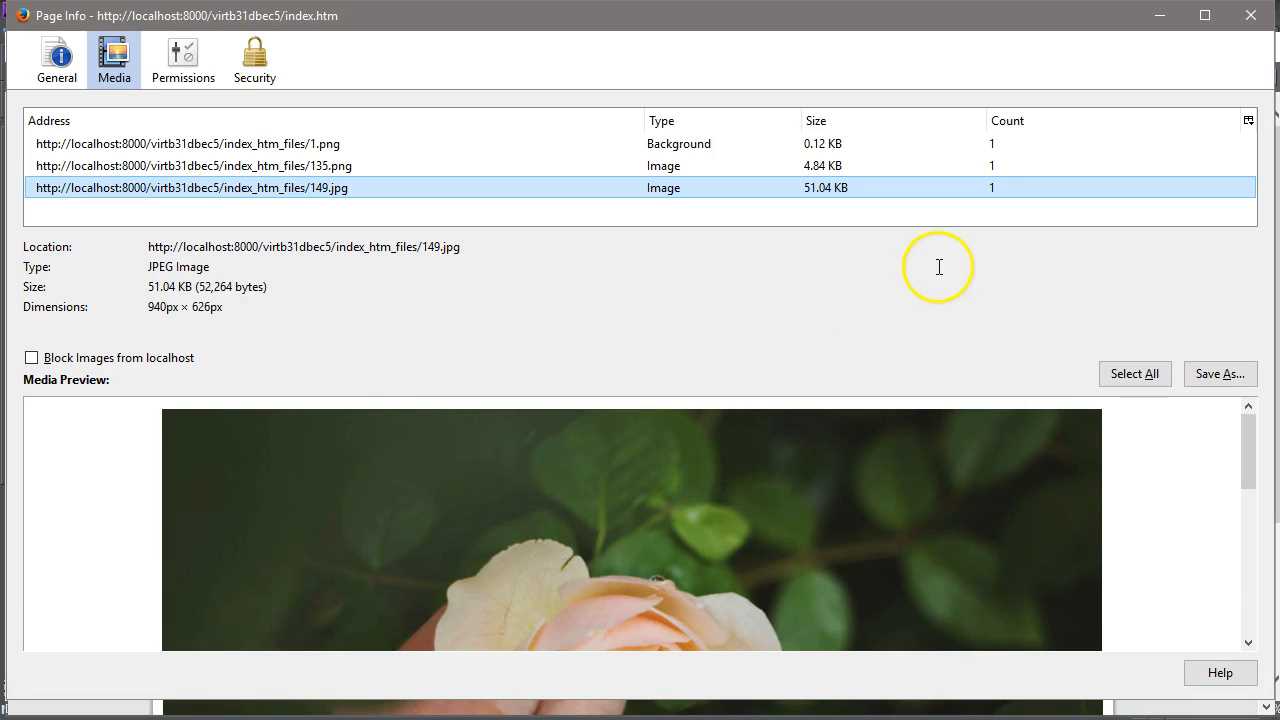
# Examine the media details of 1.png, 135.png and 149.jpg, and return to the Xara Designer Pro document.
pyautogui.click(384, 142)
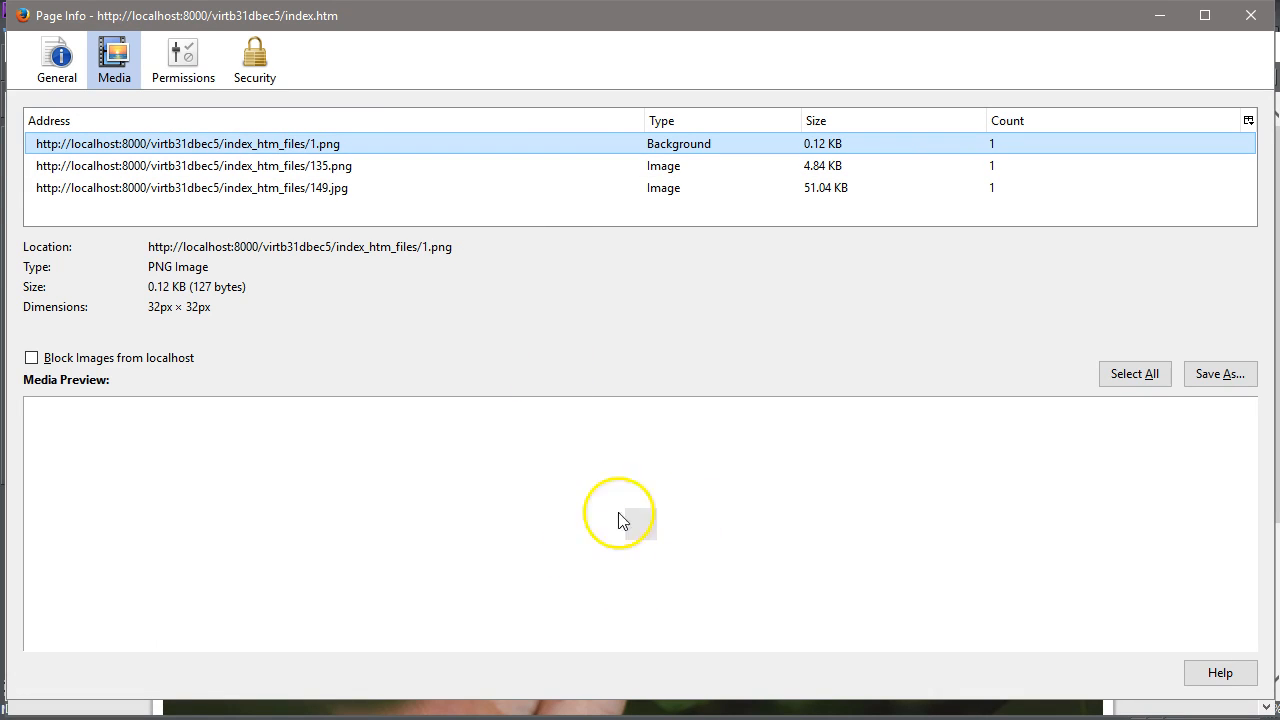
pyautogui.click(320, 168)
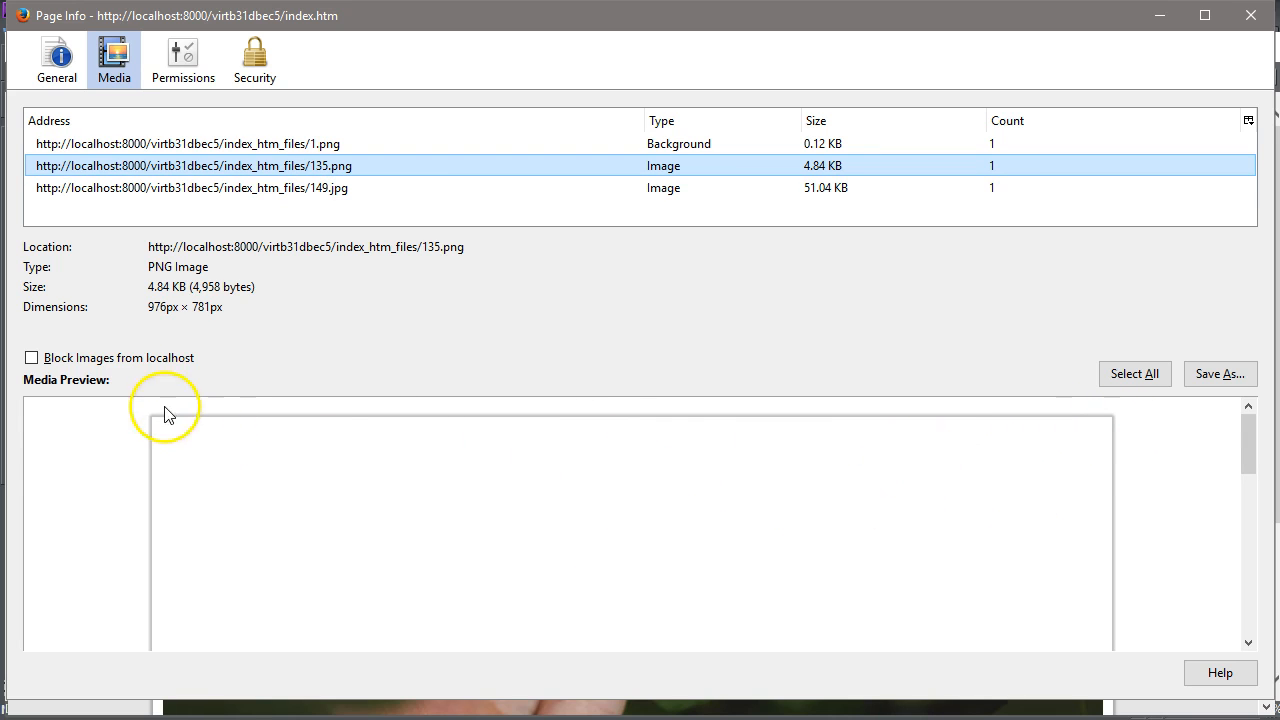
pyautogui.click(668, 188)
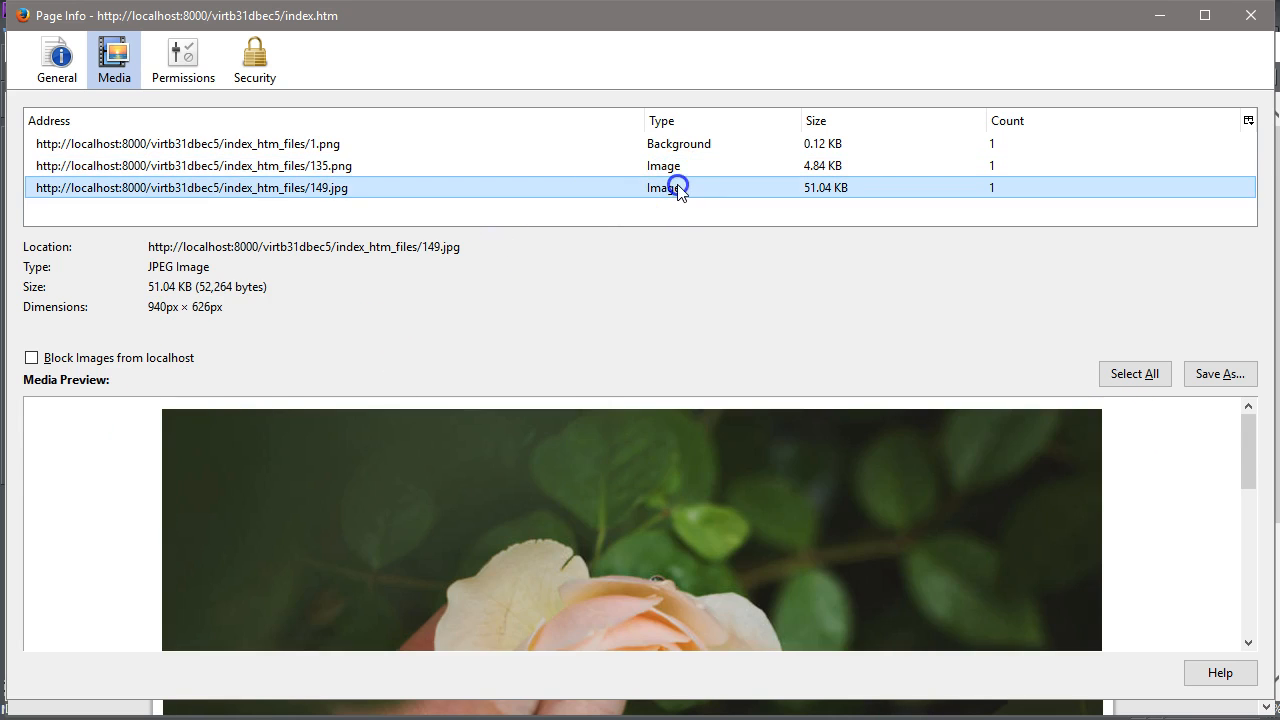
pyautogui.moveTo(1249, 443)
pyautogui.mouseDown()
pyautogui.moveTo(1272, 562)
pyautogui.moveTo(1249, 474)
pyautogui.moveTo(1259, 453)
pyautogui.mouseUp()
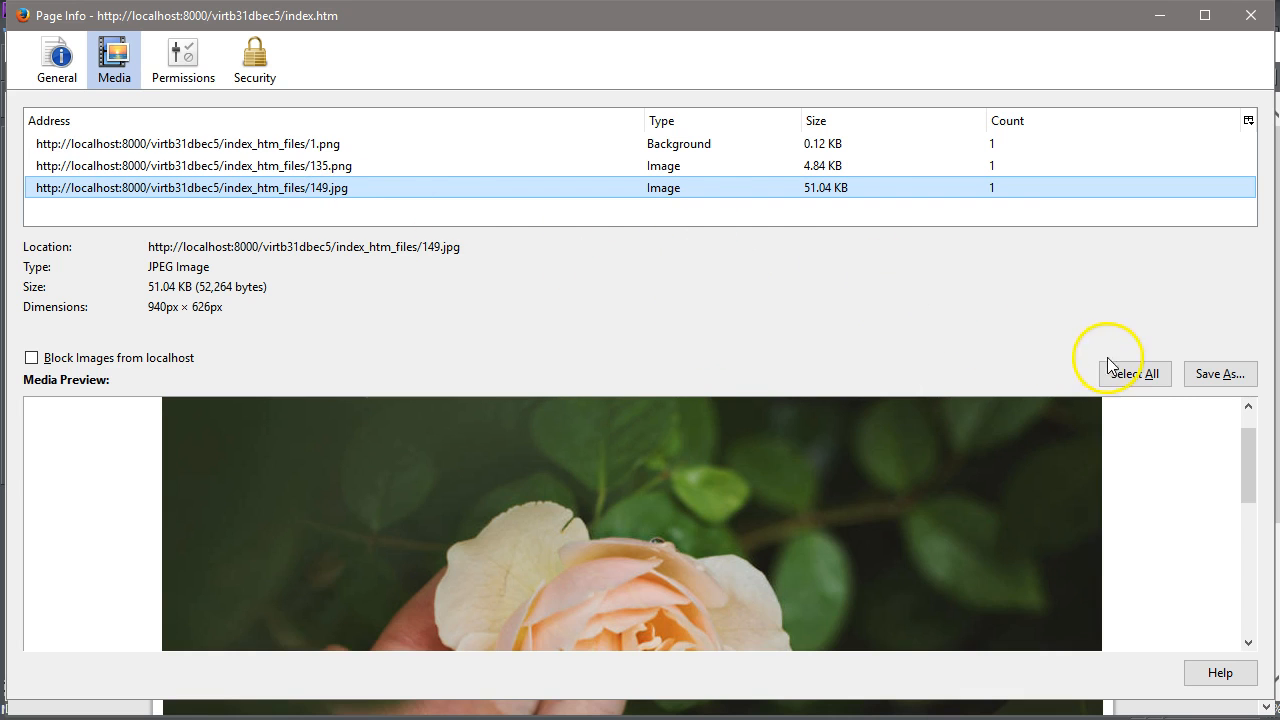
pyautogui.click(1250, 15)
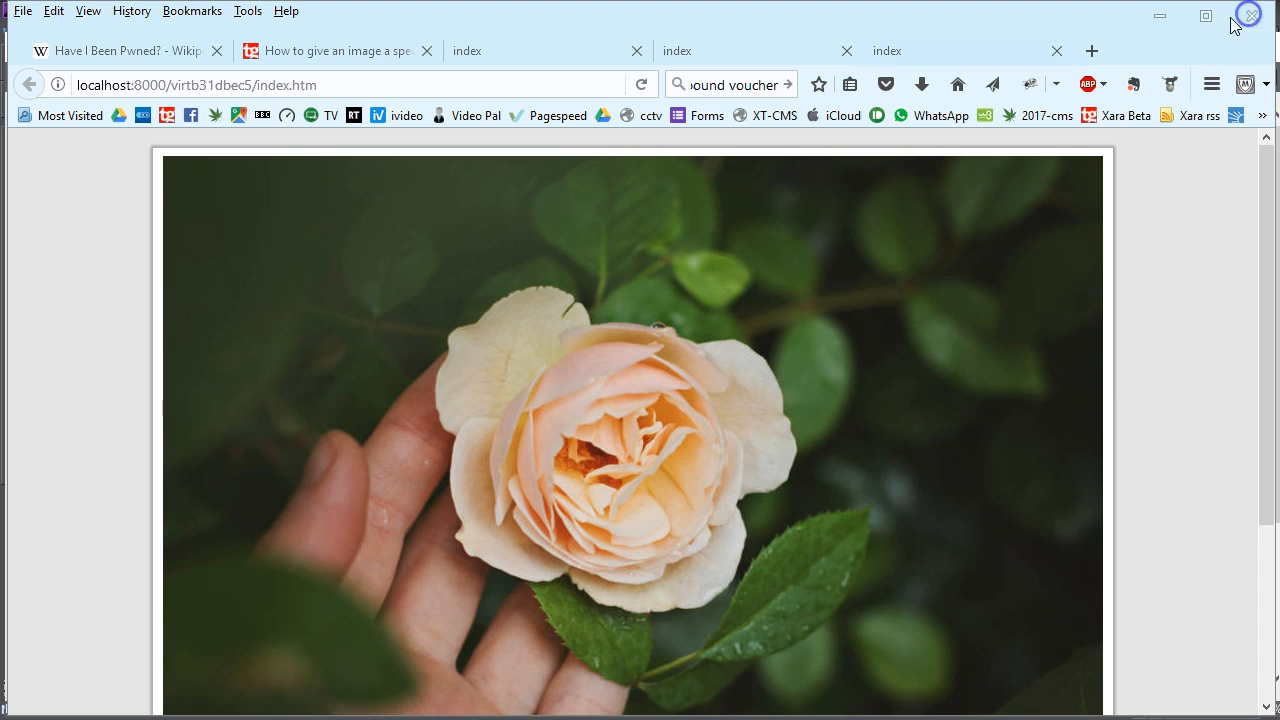
pyautogui.click(1165, 20)
pyautogui.click(1262, 48)
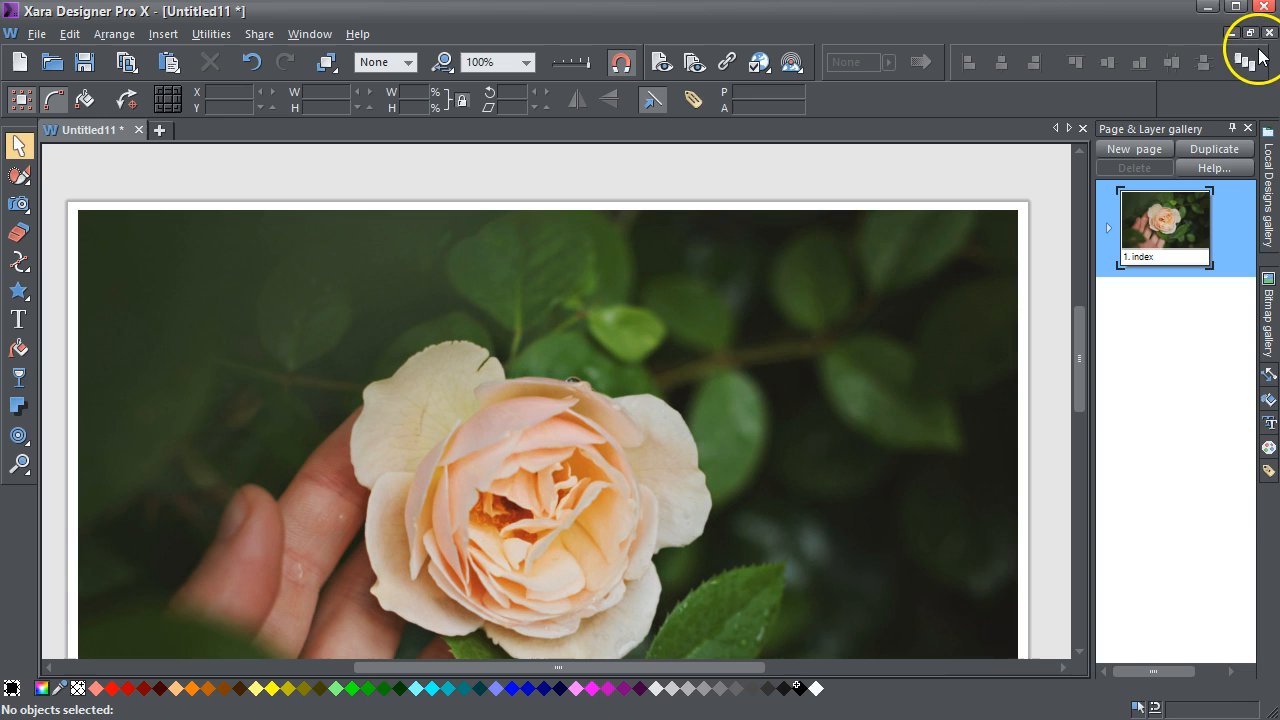
# Extend the page's bottom edge down to about 1955 px to make room below the rose photo.
pyautogui.click(468, 280)
pyautogui.click(462, 286)
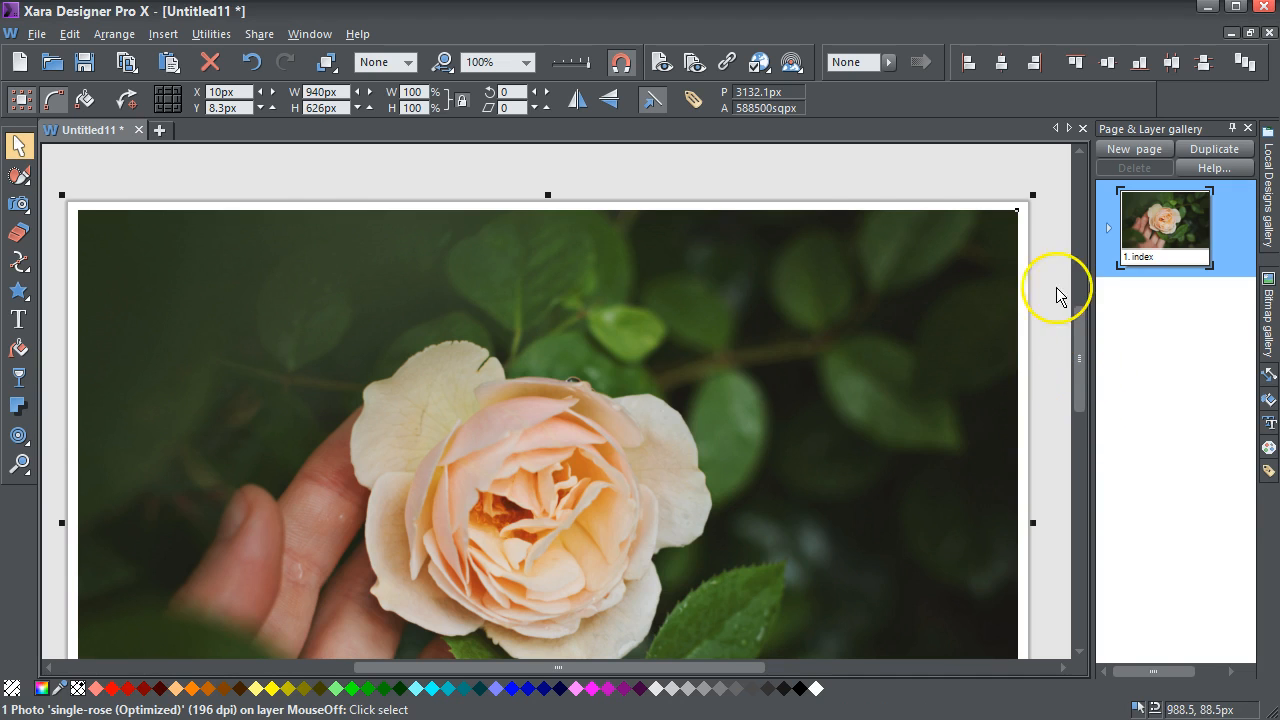
pyautogui.click(1046, 252)
pyautogui.click(977, 256)
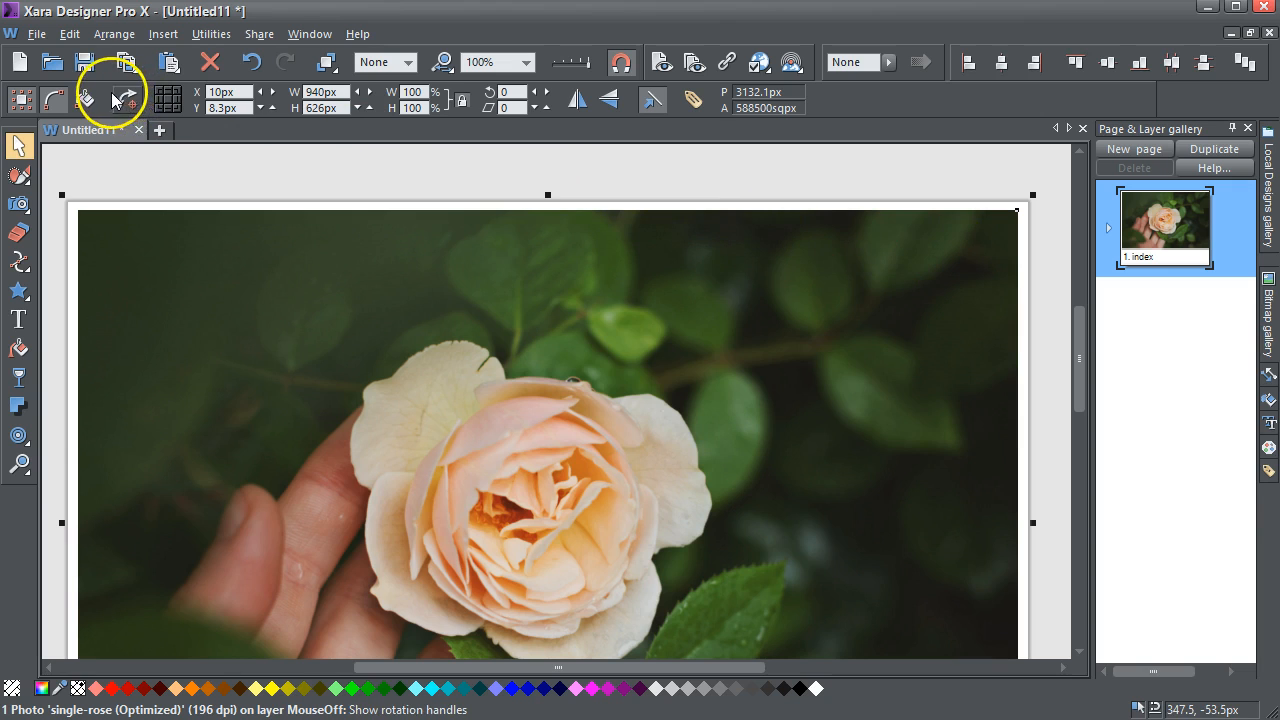
pyautogui.moveTo(1080, 377); pyautogui.dragTo(1092, 522)
pyautogui.moveTo(851, 339); pyautogui.dragTo(860, 700)
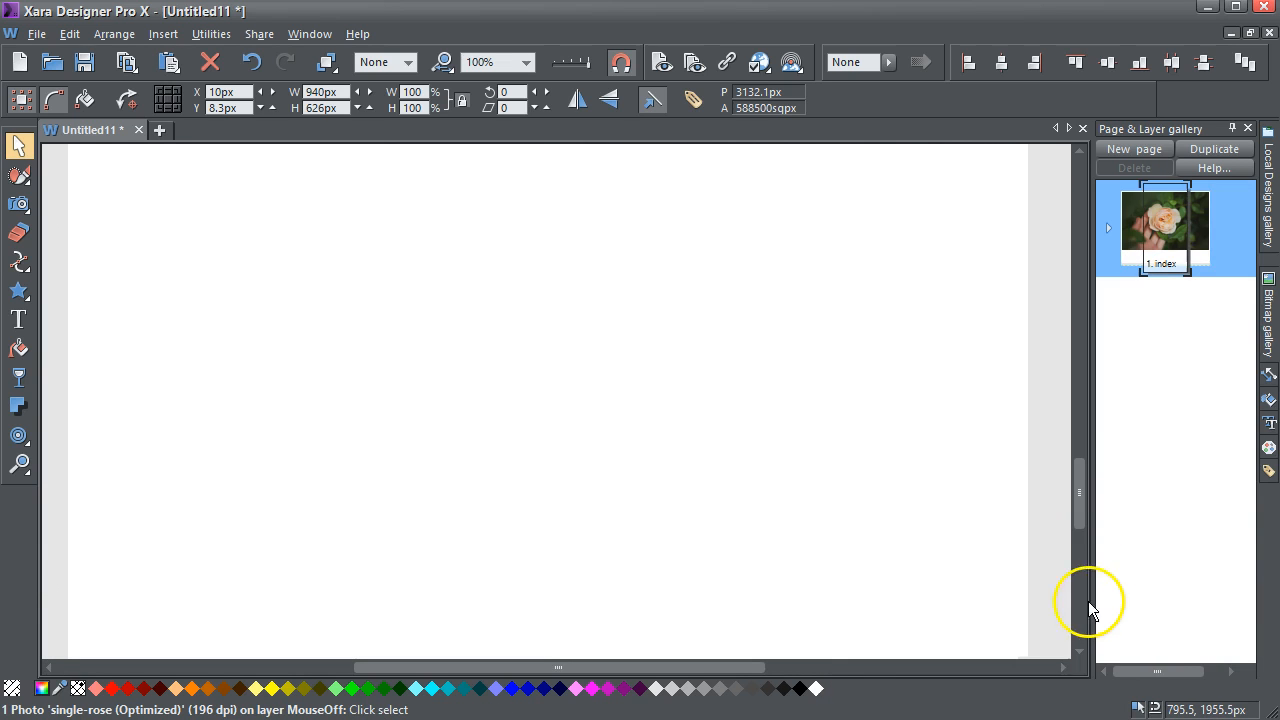
pyautogui.moveTo(1080, 508); pyautogui.dragTo(1086, 366)
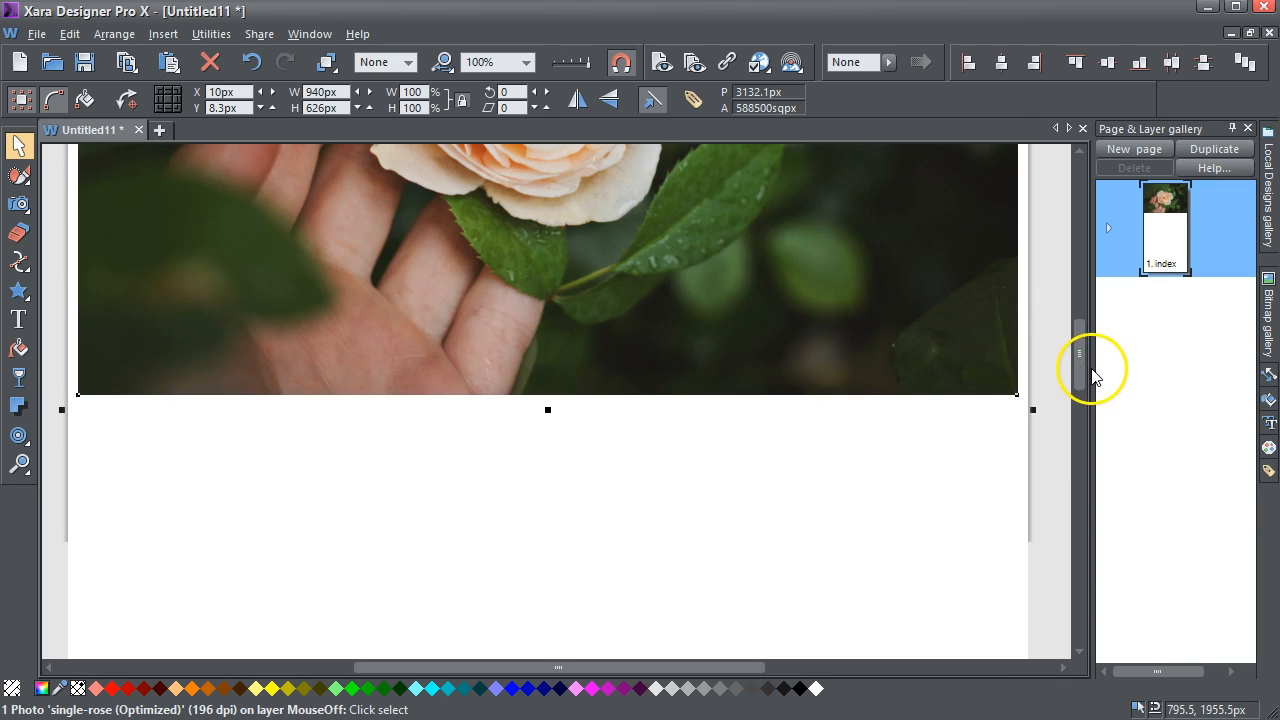
# Place a copy of the rose photo directly below the original, aligned with it and separated by a narrow gap.
pyautogui.click(809, 342)
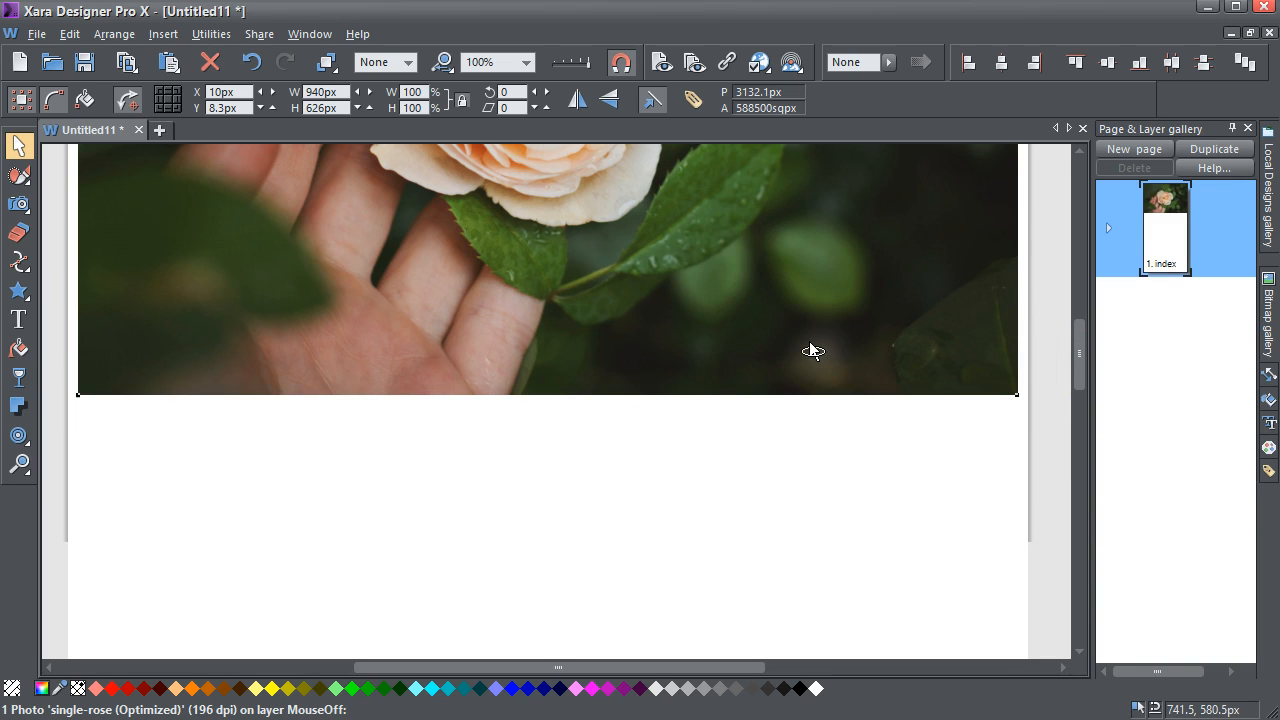
pyautogui.moveTo(509, 209); pyautogui.dragTo(548, 523)
pyautogui.moveTo(506, 209); pyautogui.dragTo(523, 506)
pyautogui.moveTo(497, 551); pyautogui.dragTo(493, 463)
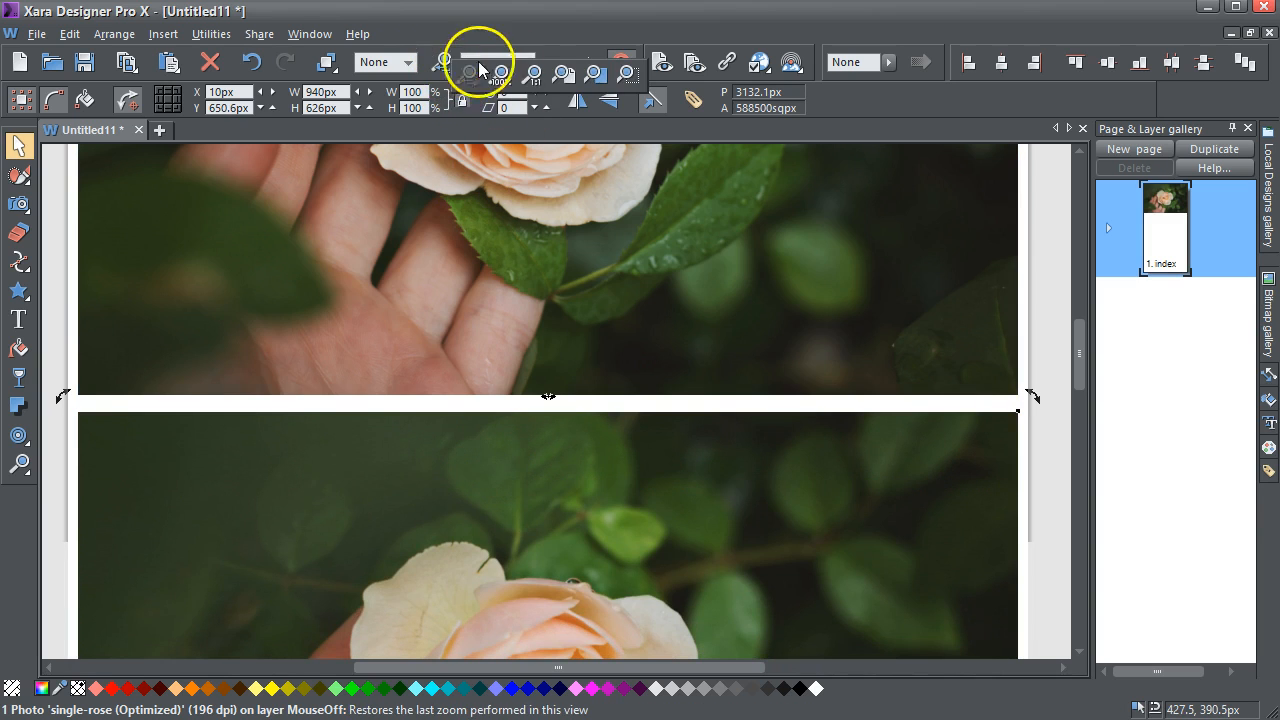
# Fit the whole page in view and check the original rose photo and its copy by selecting each in turn.
pyautogui.moveTo(447, 60)
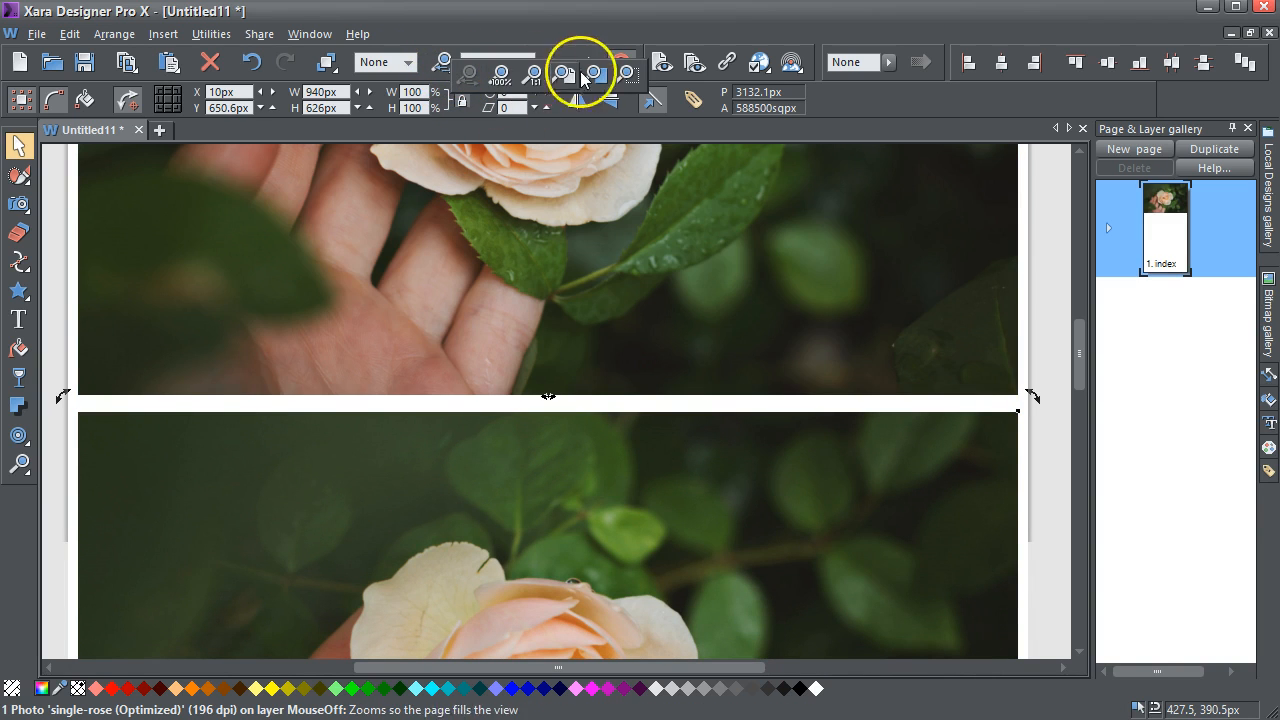
pyautogui.click(602, 64)
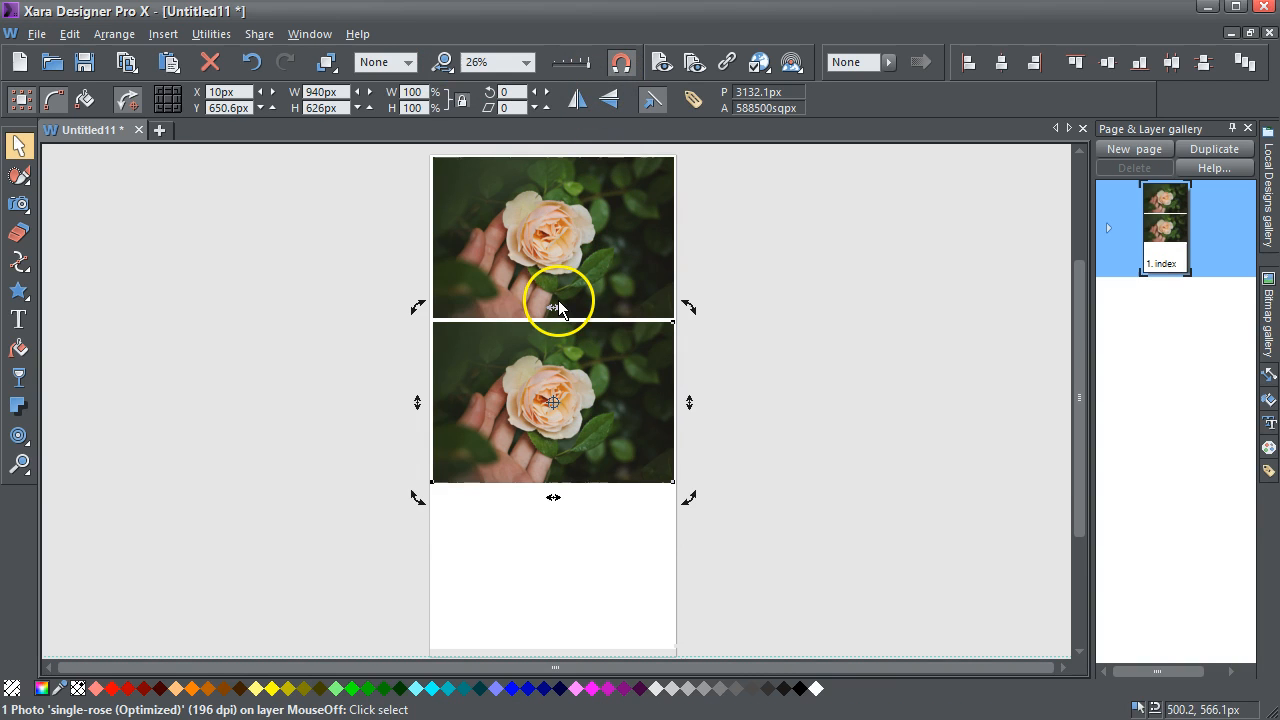
pyautogui.click(756, 271)
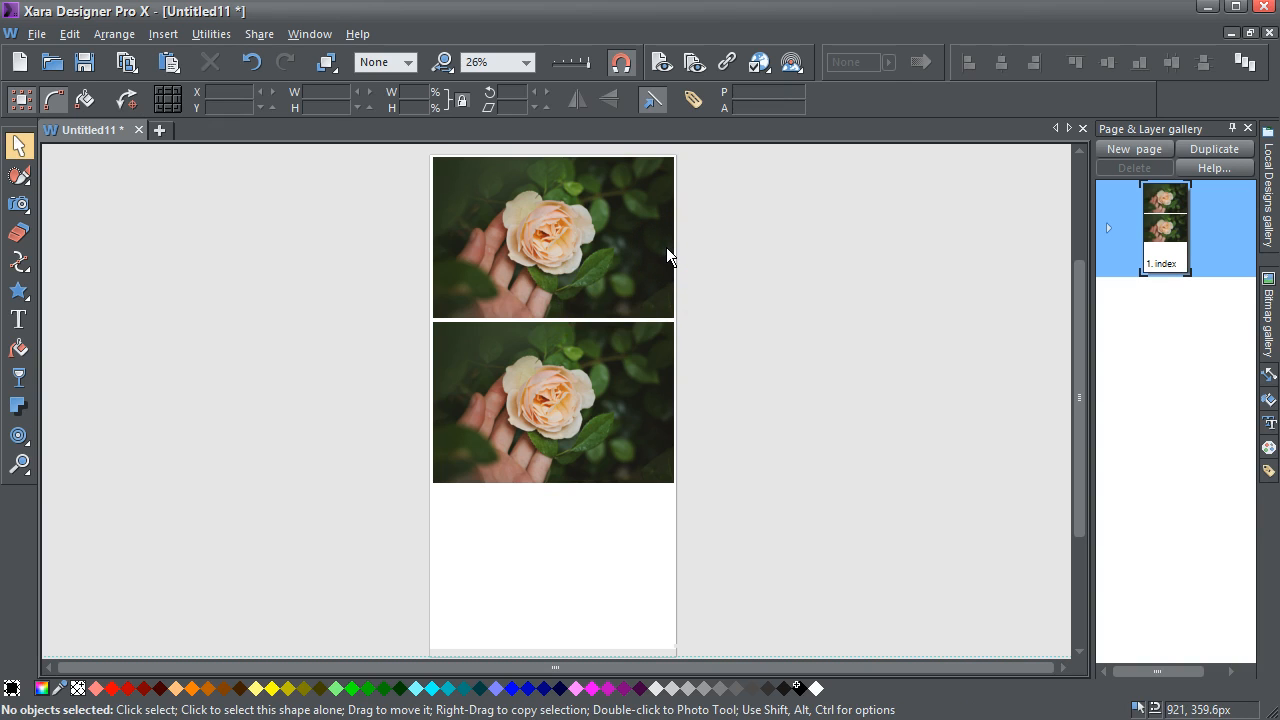
pyautogui.click(639, 371)
pyautogui.click(617, 283)
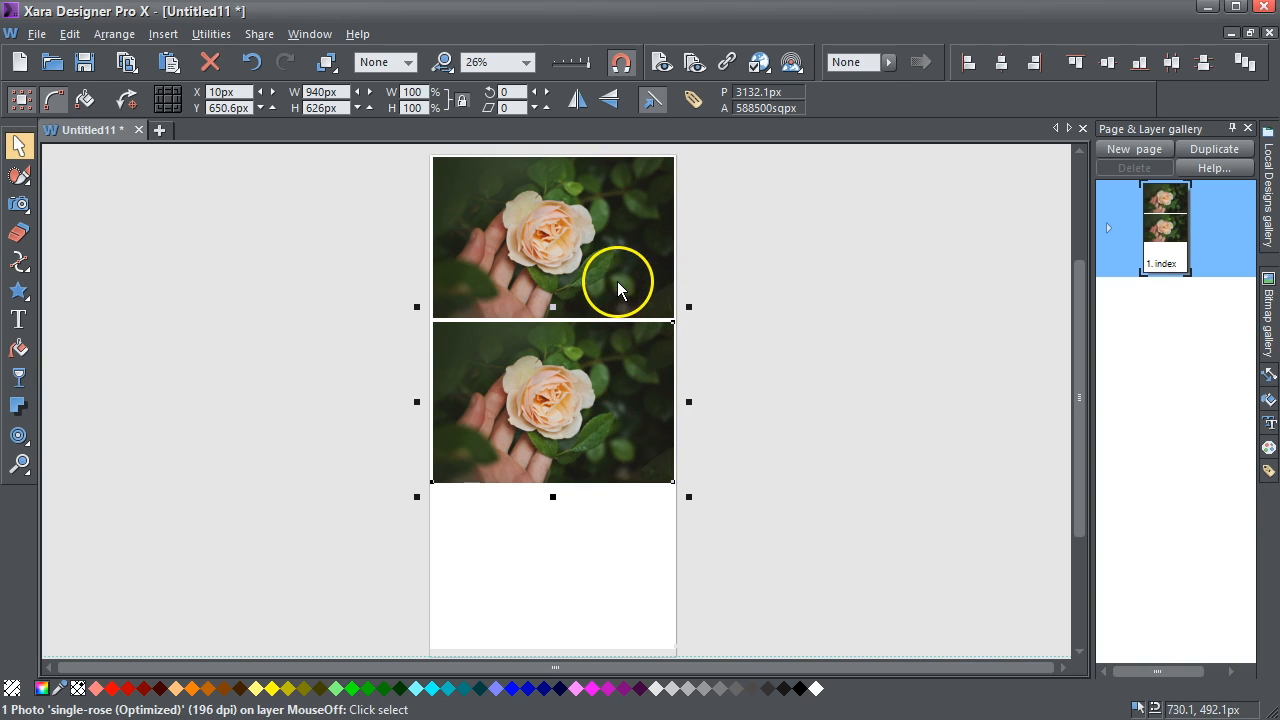
pyautogui.click(605, 382)
pyautogui.click(609, 285)
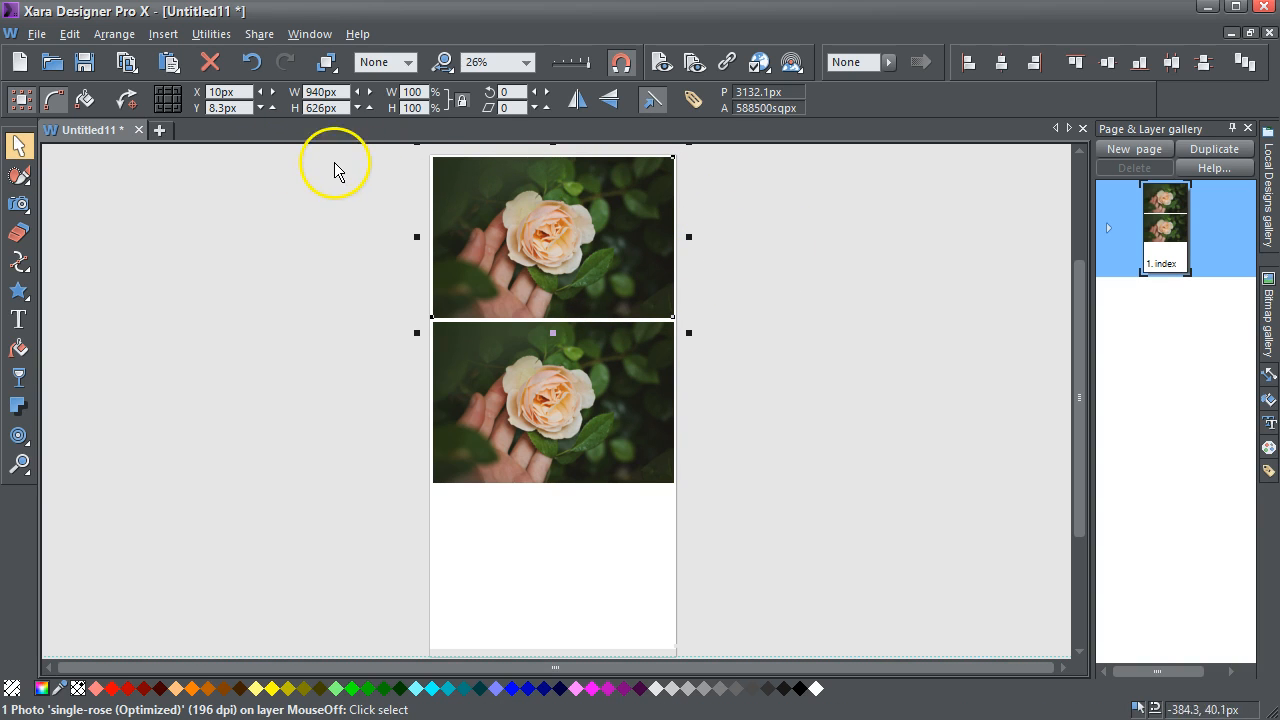
# Preview the page with both rose photos in Firefox and open the image info for the upper photo.
pyautogui.click(527, 63)
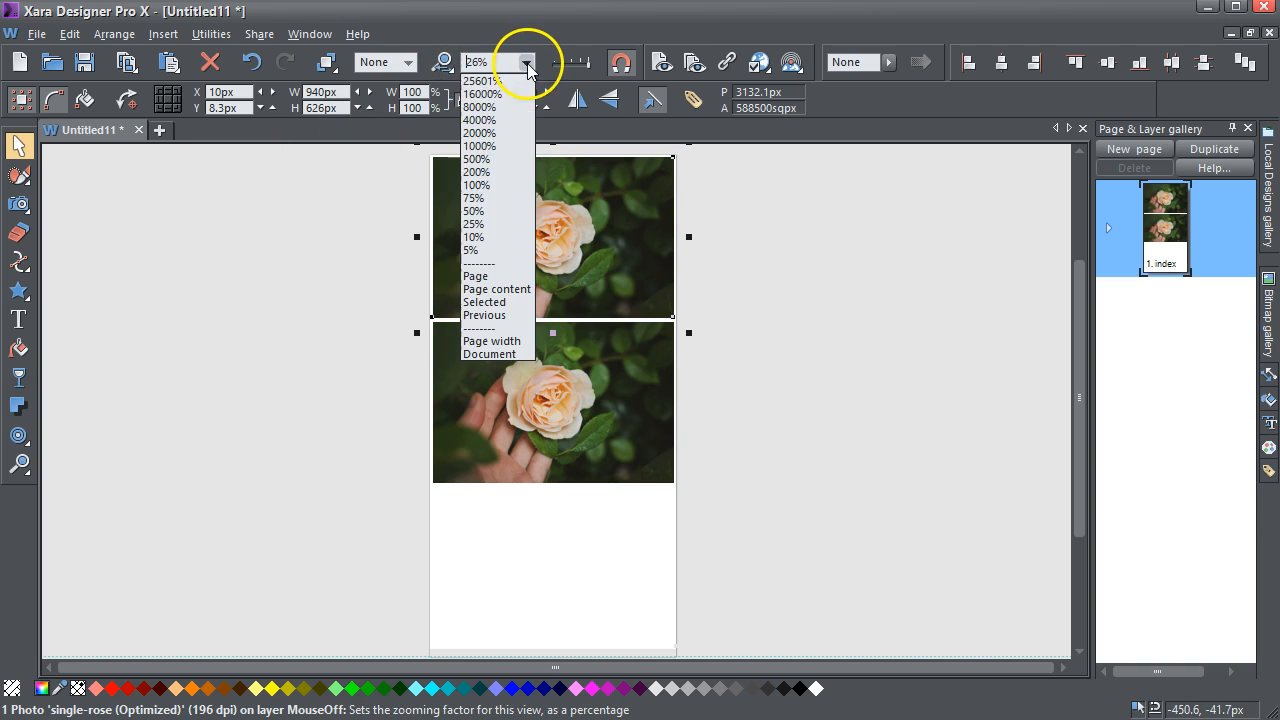
pyautogui.click(500, 180)
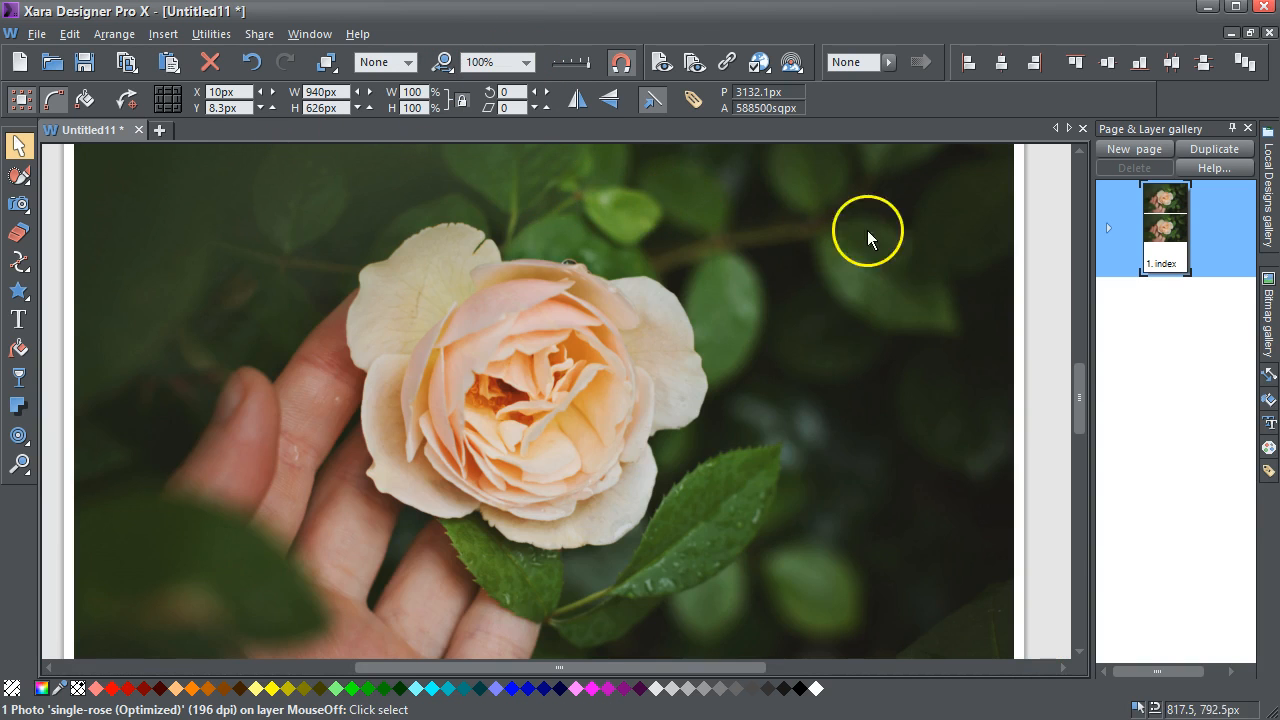
pyautogui.moveTo(1086, 371); pyautogui.dragTo(1071, 263)
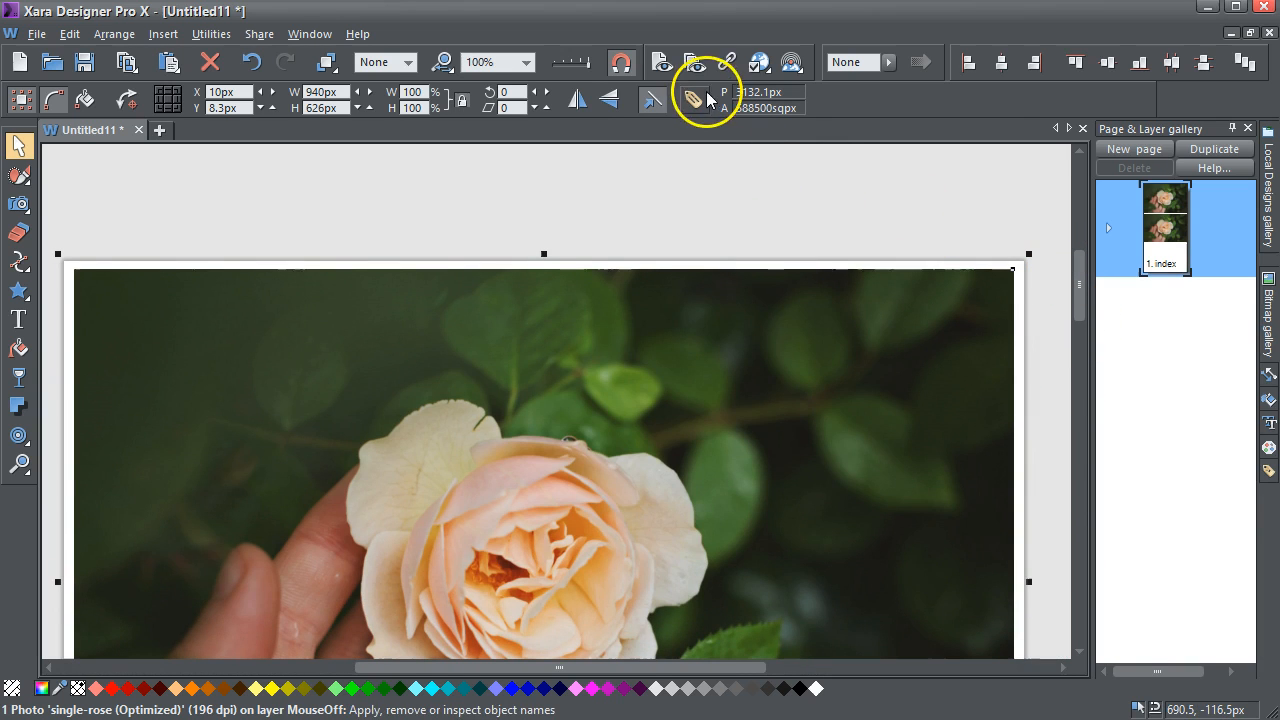
pyautogui.click(663, 62)
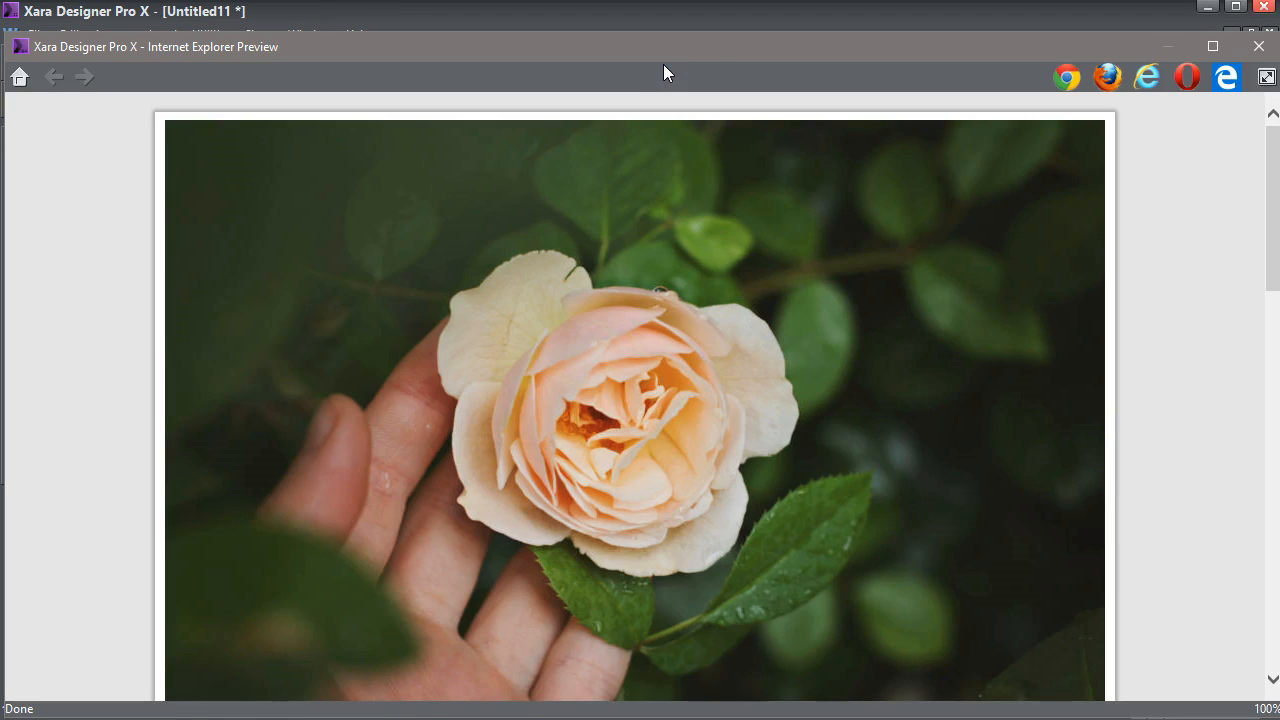
pyautogui.click(1108, 77)
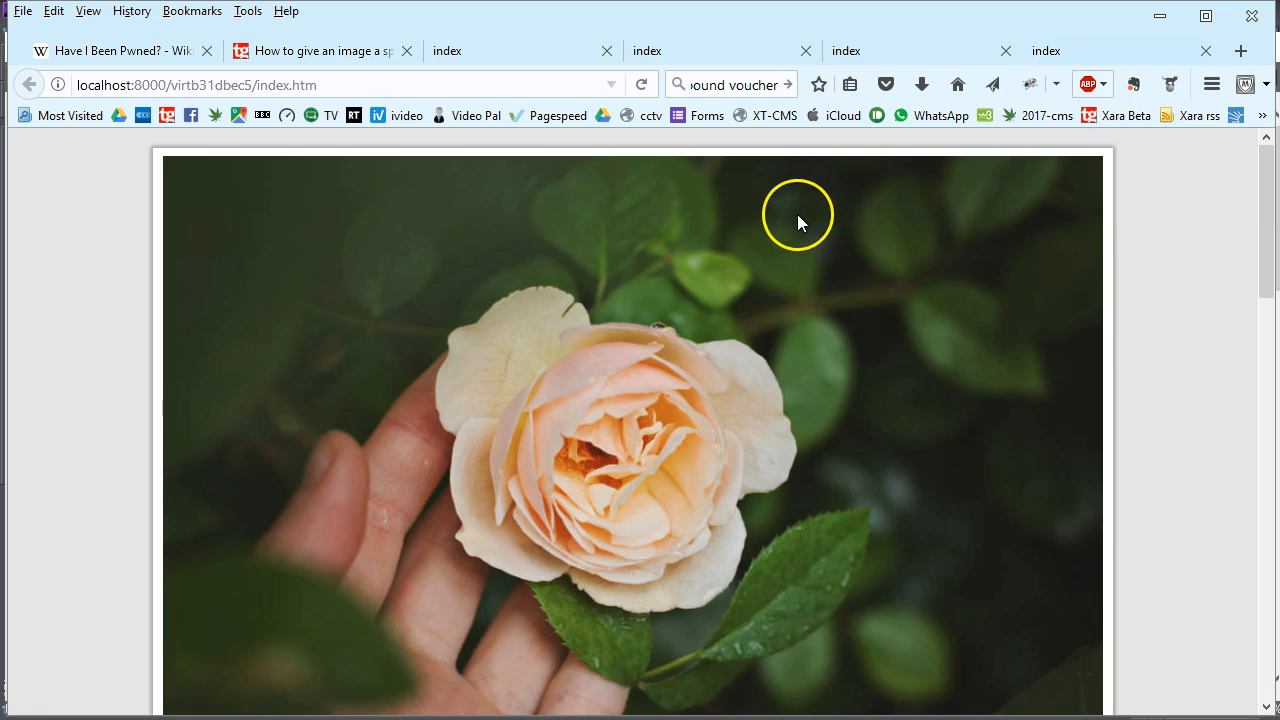
pyautogui.rightClick(797, 214)
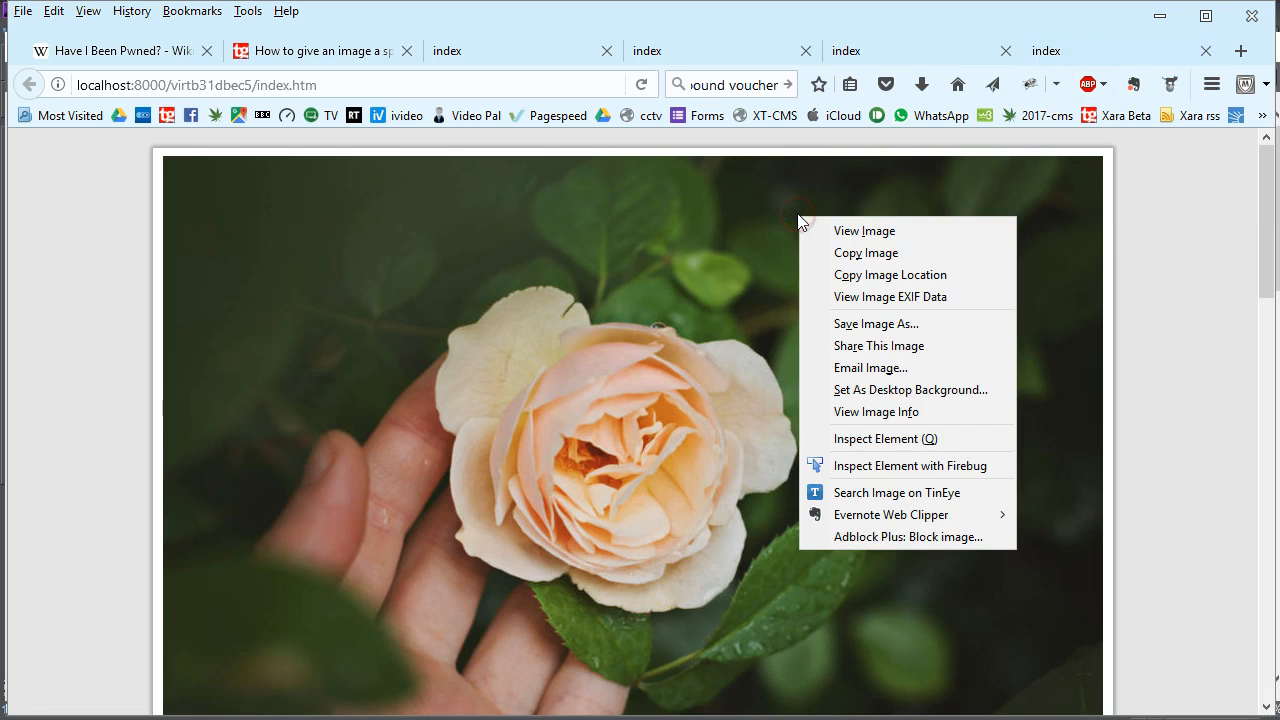
pyautogui.click(858, 414)
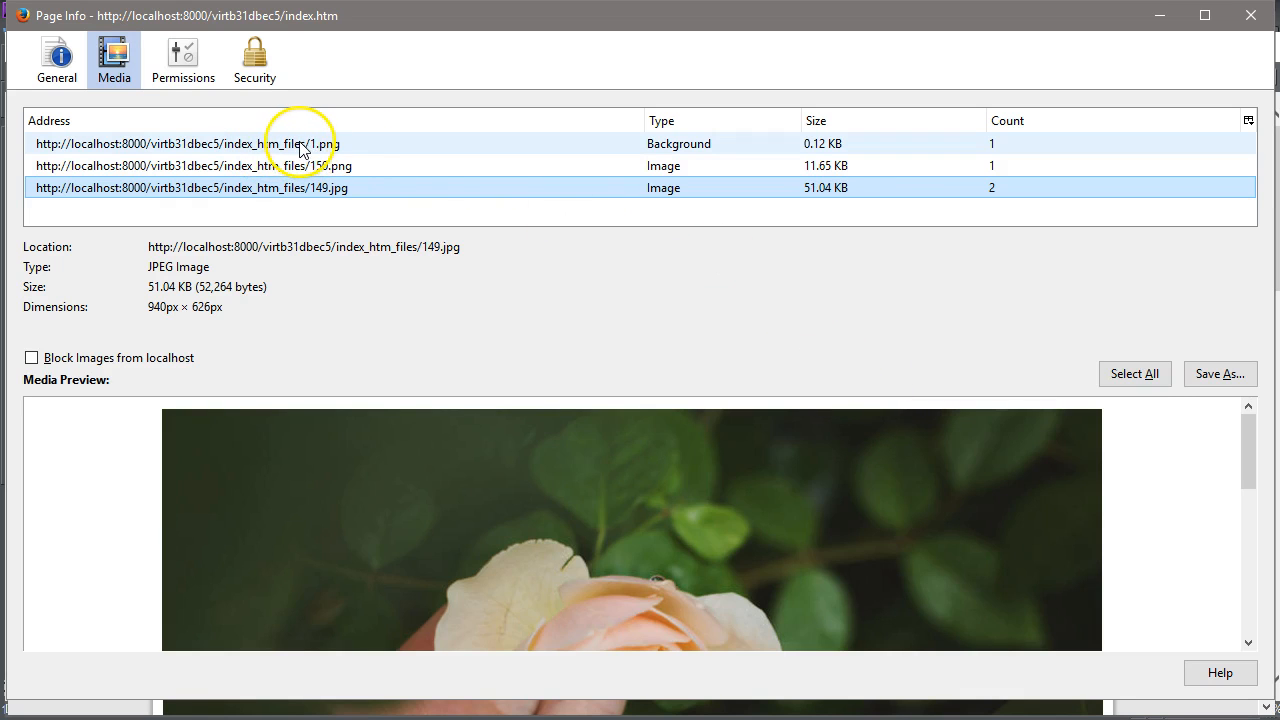
# Examine the media details of 1.png, 150.png and 149.jpg, and close the page info.
pyautogui.click(335, 153)
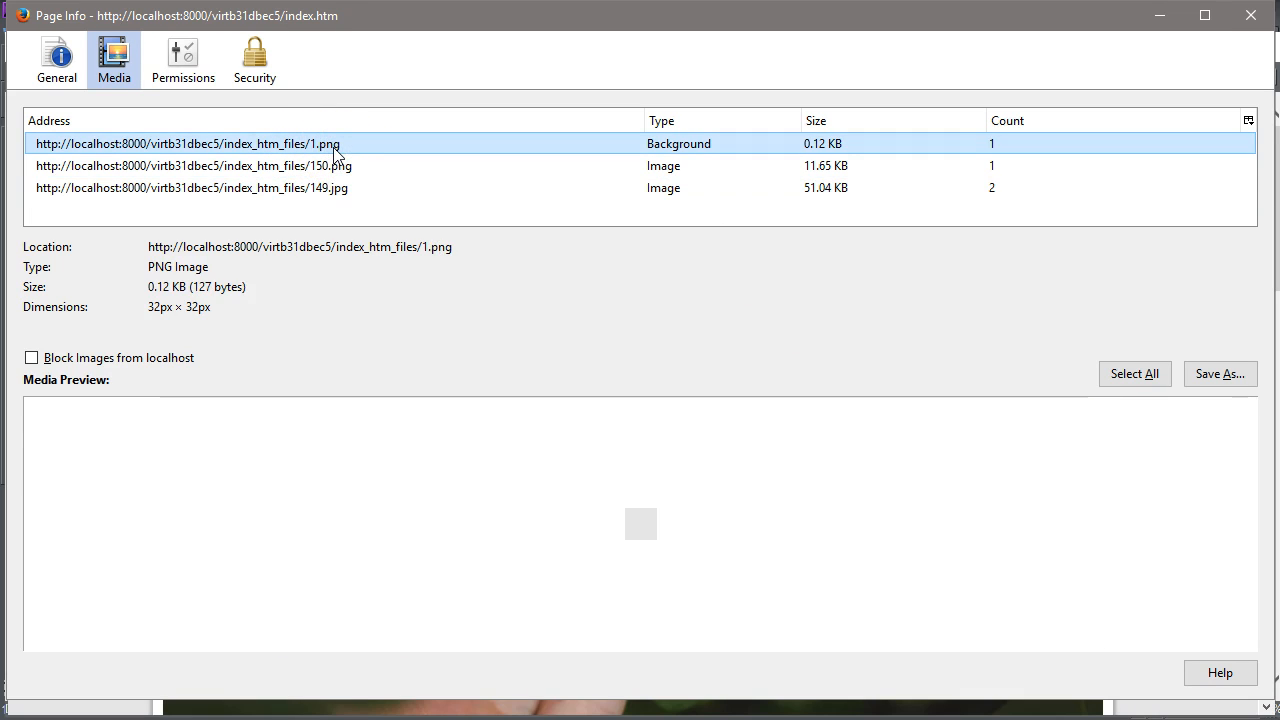
pyautogui.click(331, 168)
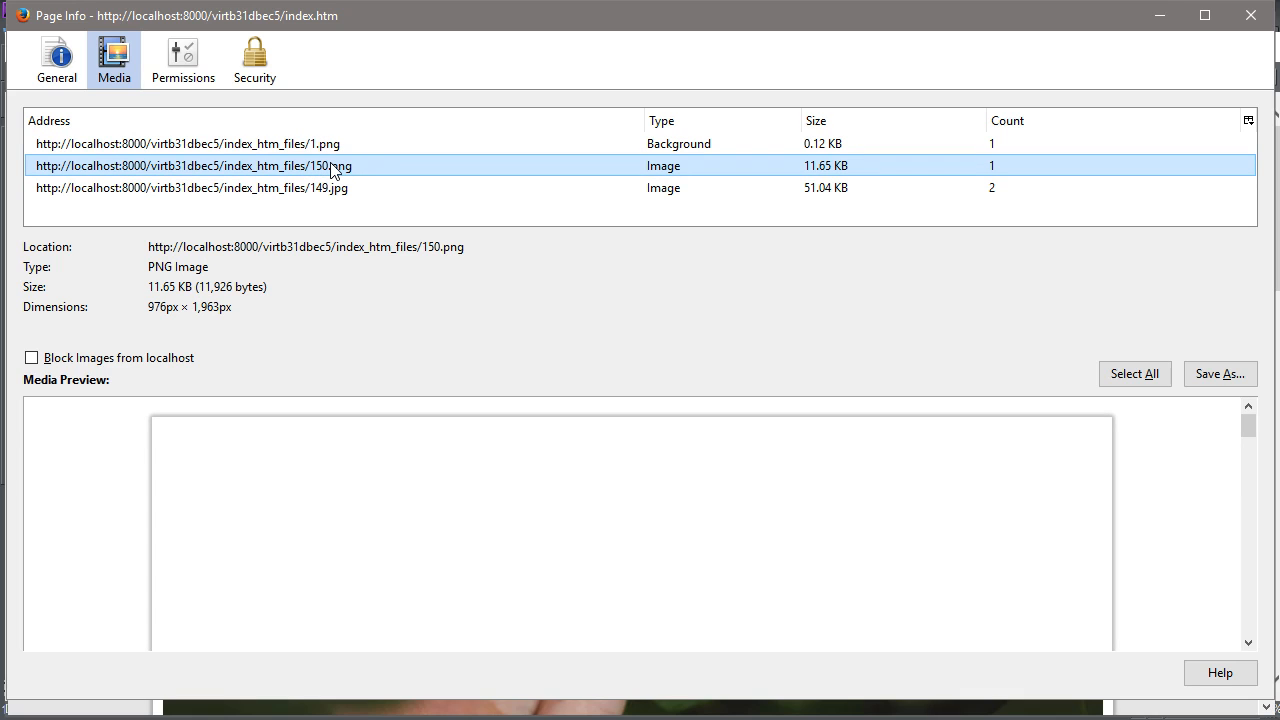
pyautogui.click(334, 190)
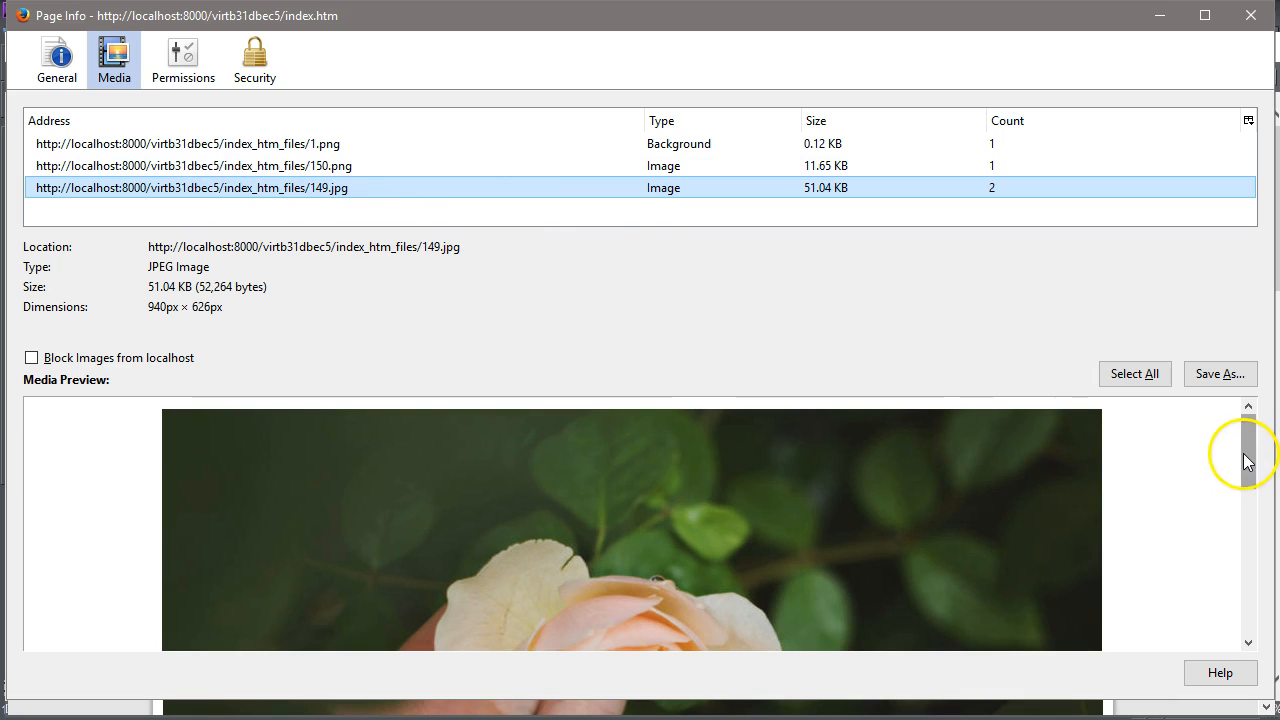
pyautogui.moveTo(1248, 458)
pyautogui.mouseDown()
pyautogui.moveTo(1263, 660)
pyautogui.moveTo(1245, 443)
pyautogui.mouseUp()
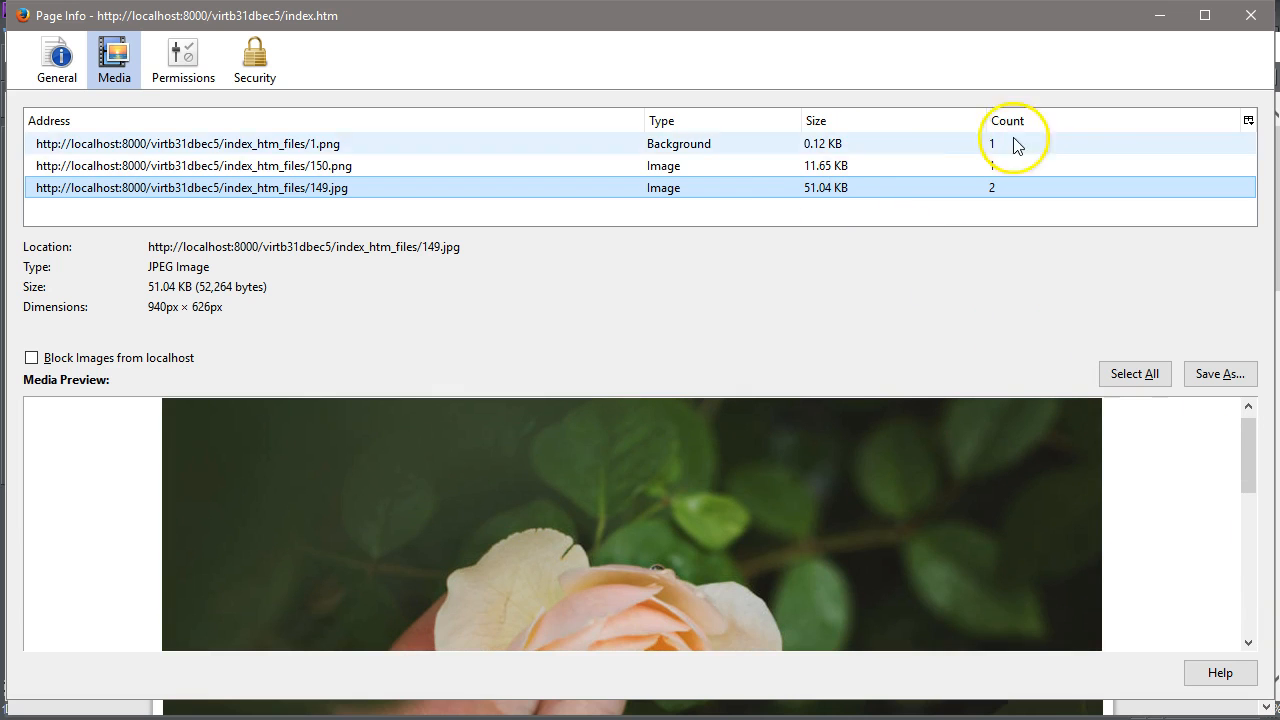
pyautogui.click(1245, 15)
# Look through the previewed page from the first rose photo down to the second one.
pyautogui.moveTo(1253, 277); pyautogui.dragTo(1241, 251)
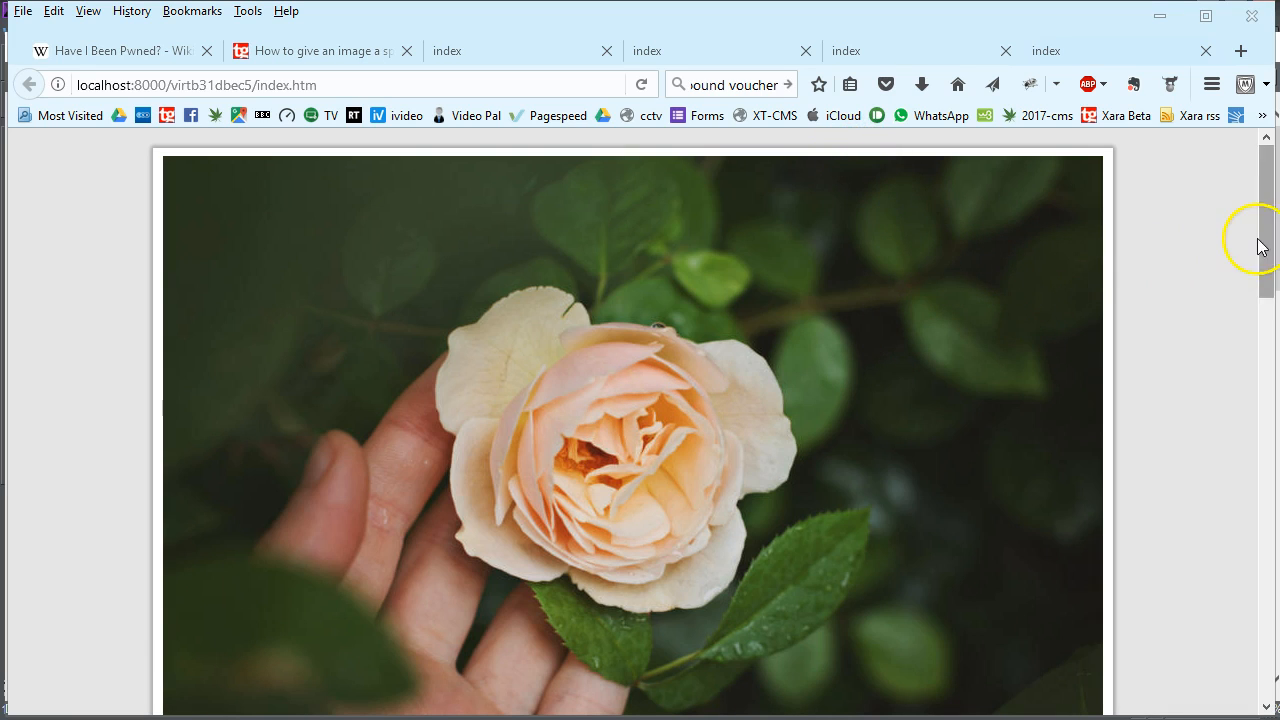
pyautogui.moveTo(1262, 252); pyautogui.dragTo(1259, 292)
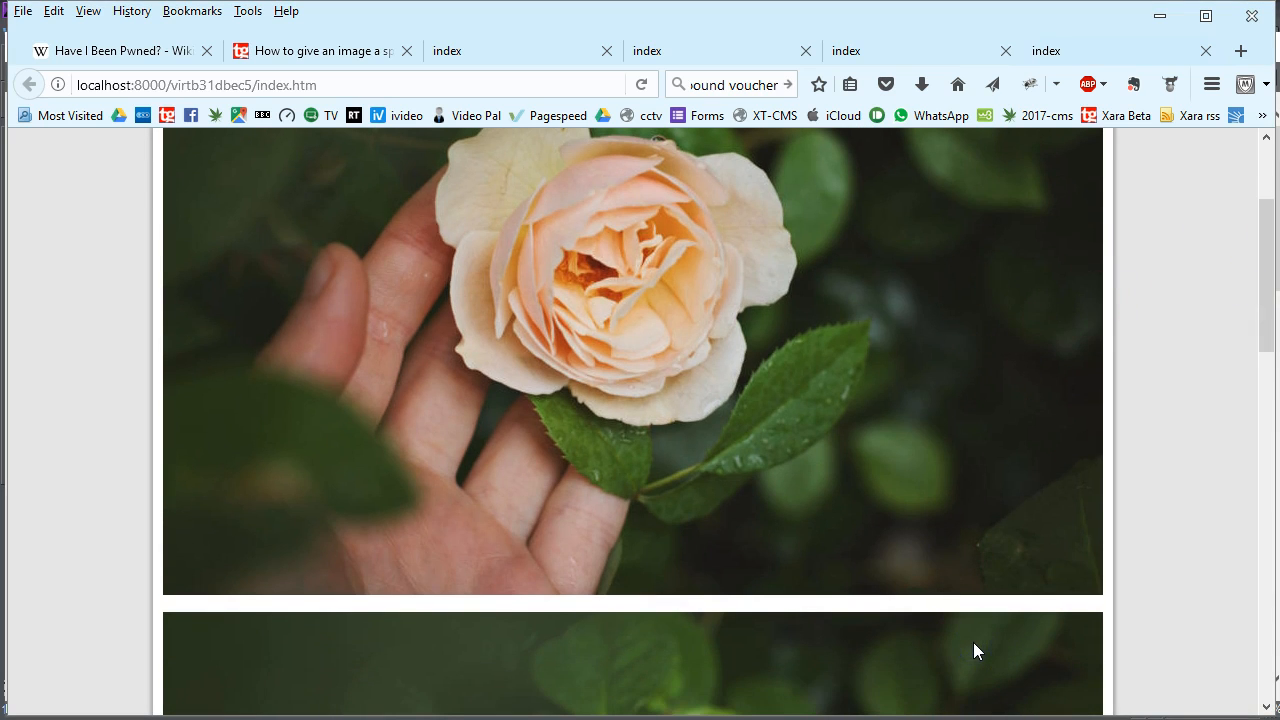
pyautogui.moveTo(1262, 335); pyautogui.dragTo(1267, 396)
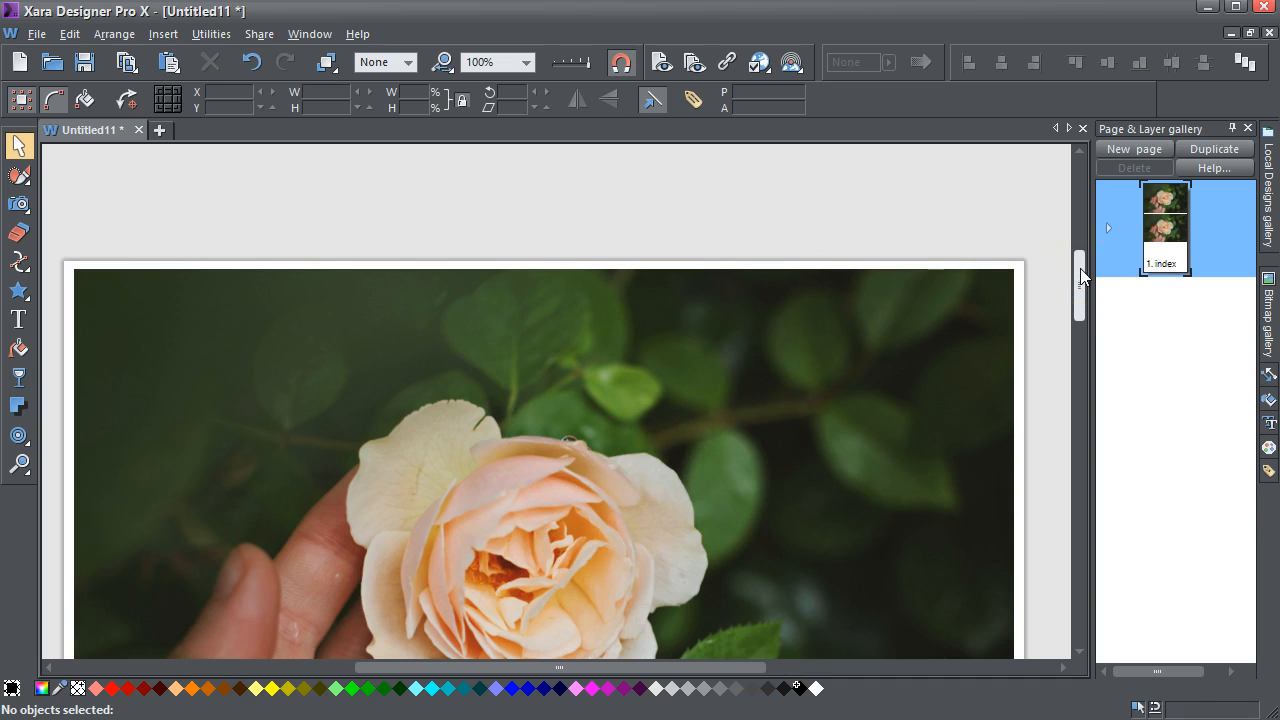
# Delete the lower copy of the rose photo from the page in Xara Designer Pro.
pyautogui.moveTo(1080, 268); pyautogui.dragTo(1080, 357)
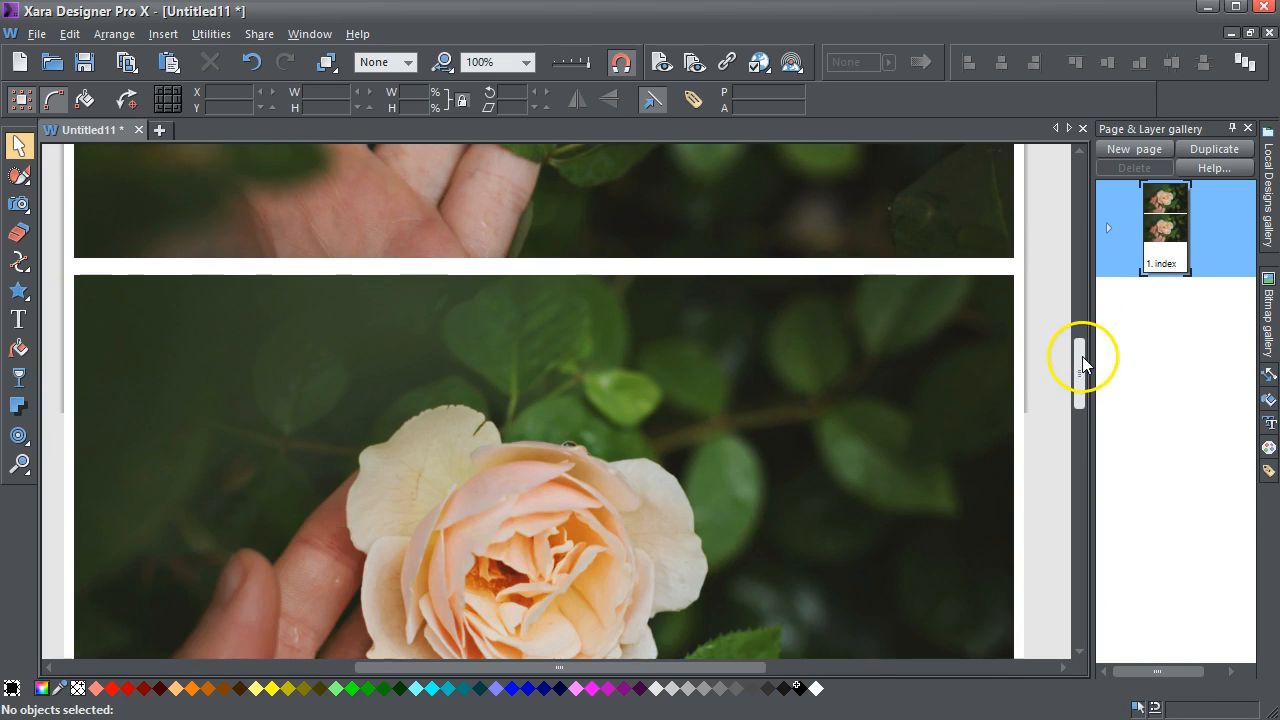
pyautogui.click(960, 357)
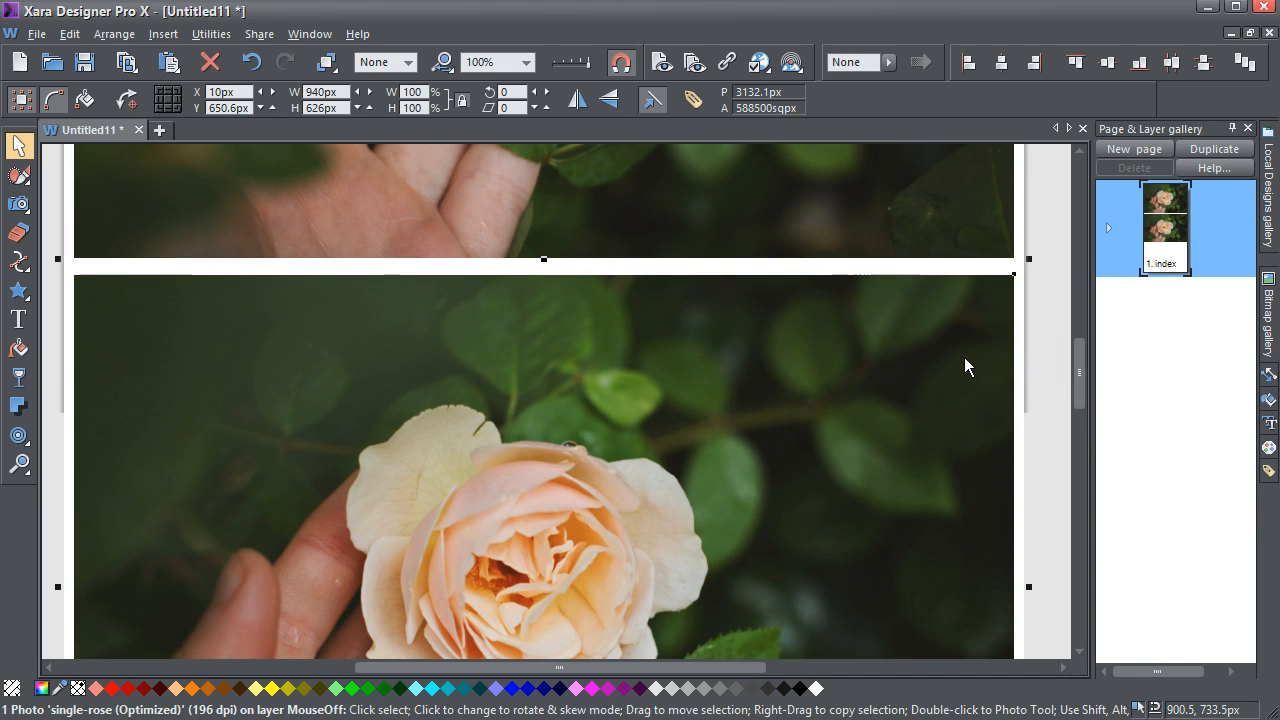
pyautogui.press('Delete')
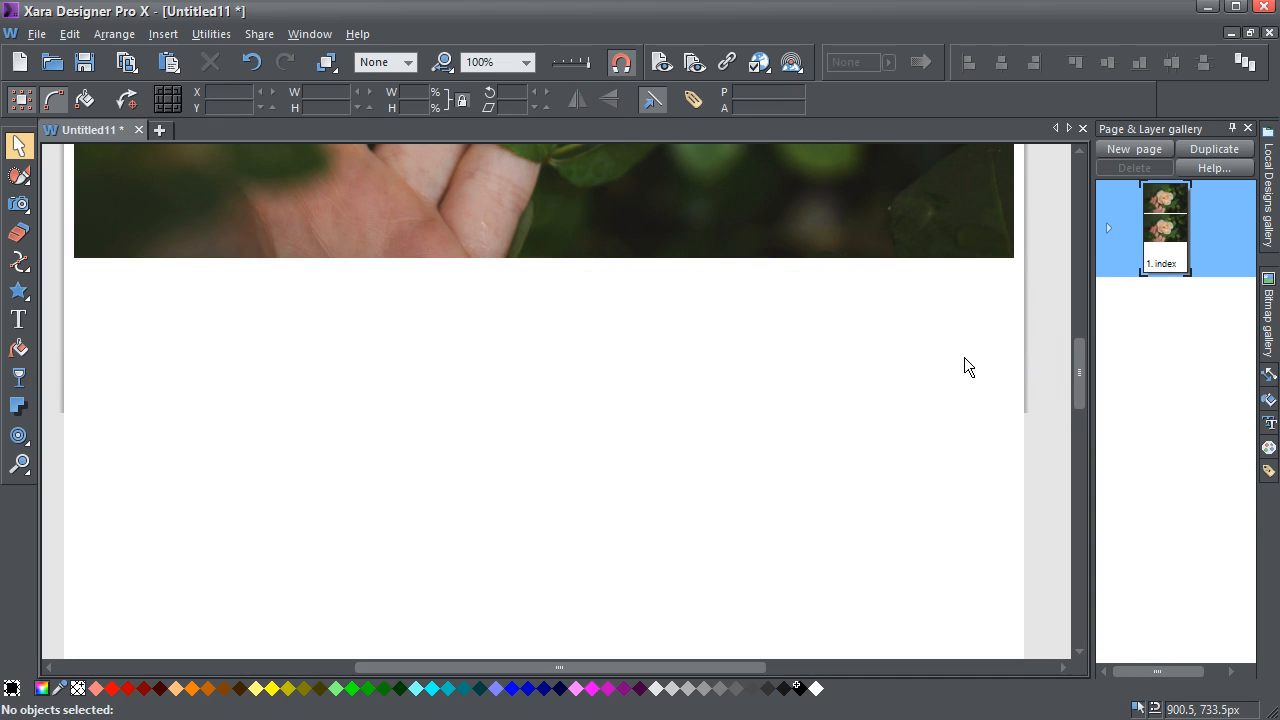
# Apply the name filename=rose to the remaining rose photo and deselect it.
pyautogui.moveTo(1079, 390); pyautogui.dragTo(1080, 303)
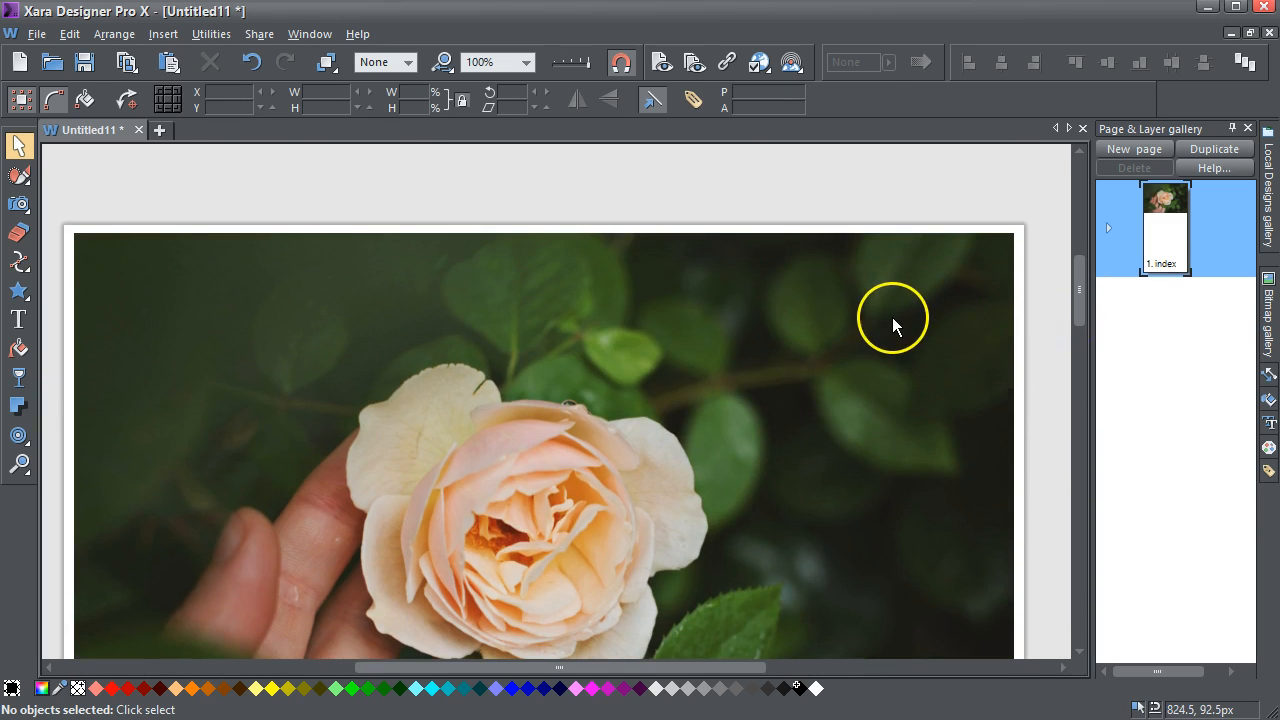
pyautogui.click(889, 318)
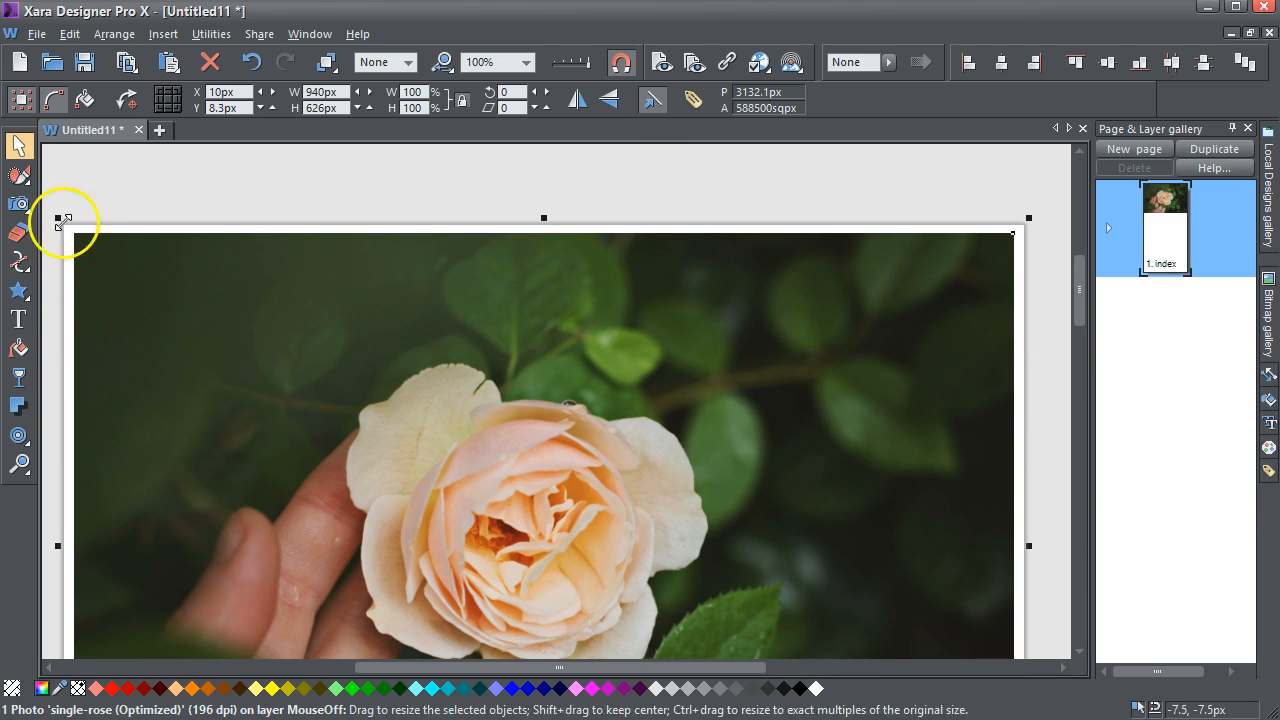
pyautogui.click(692, 100)
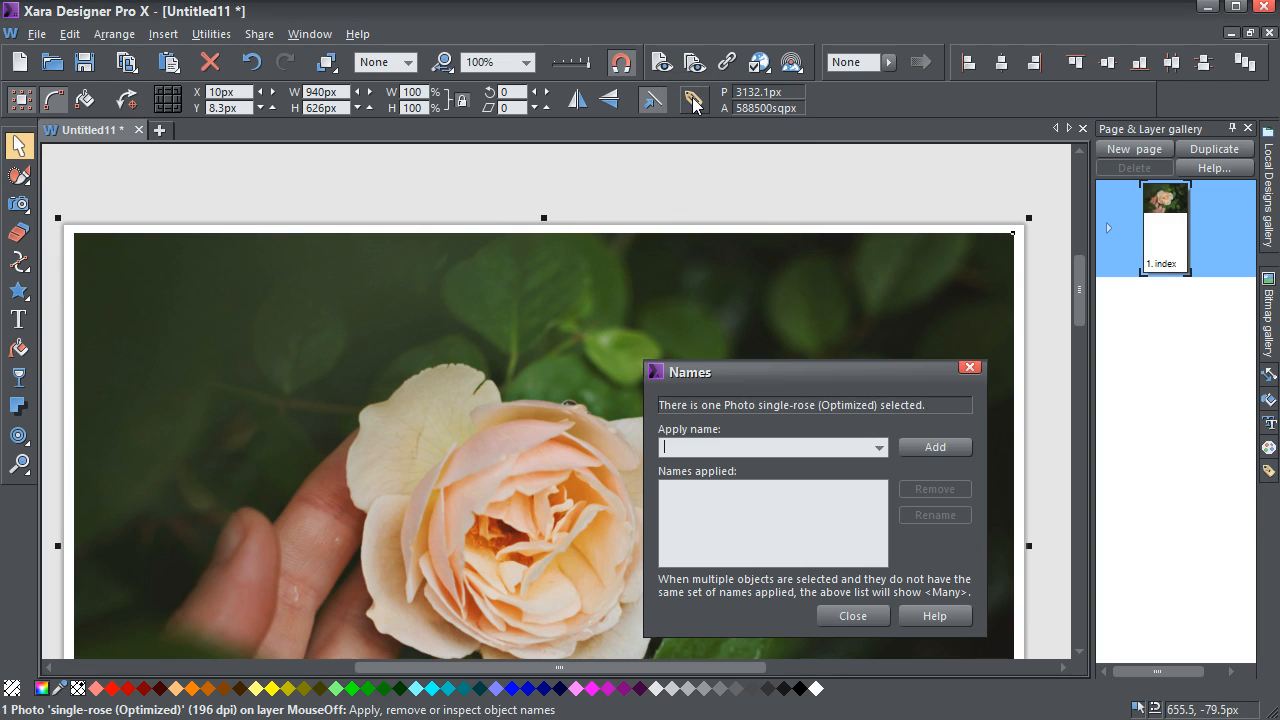
pyautogui.moveTo(777, 374); pyautogui.dragTo(751, 328)
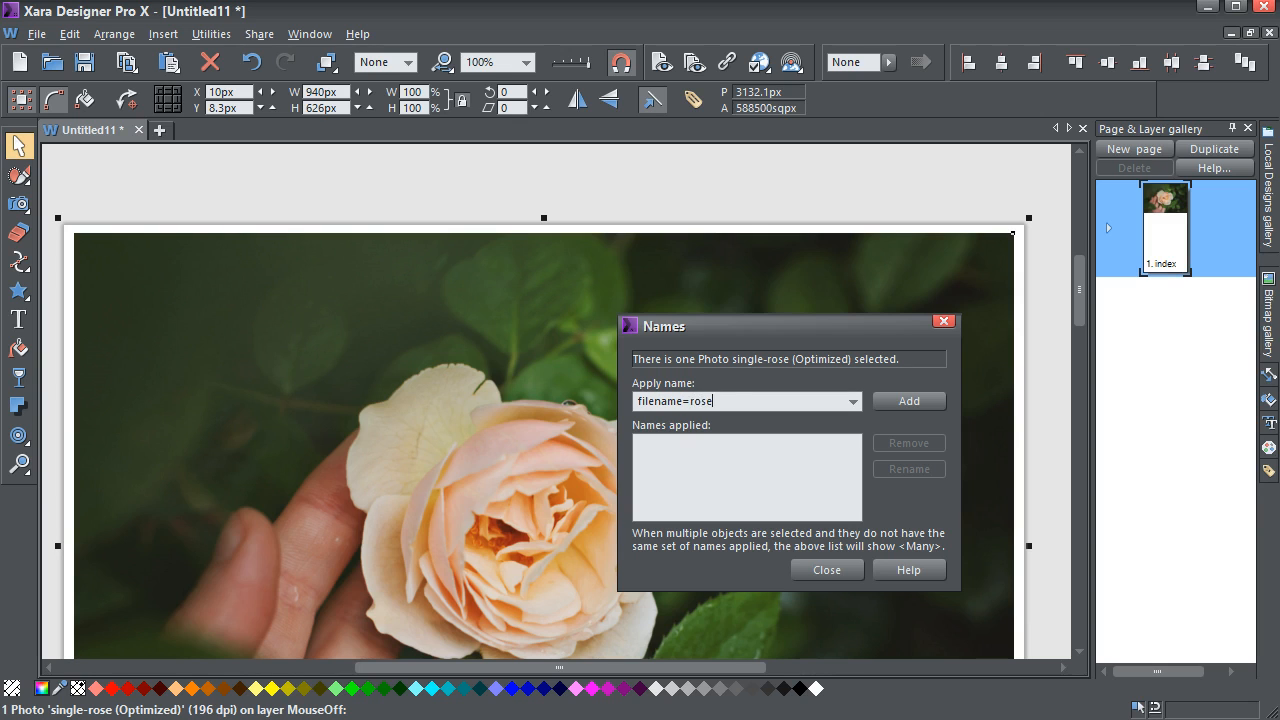
pyautogui.click(909, 400)
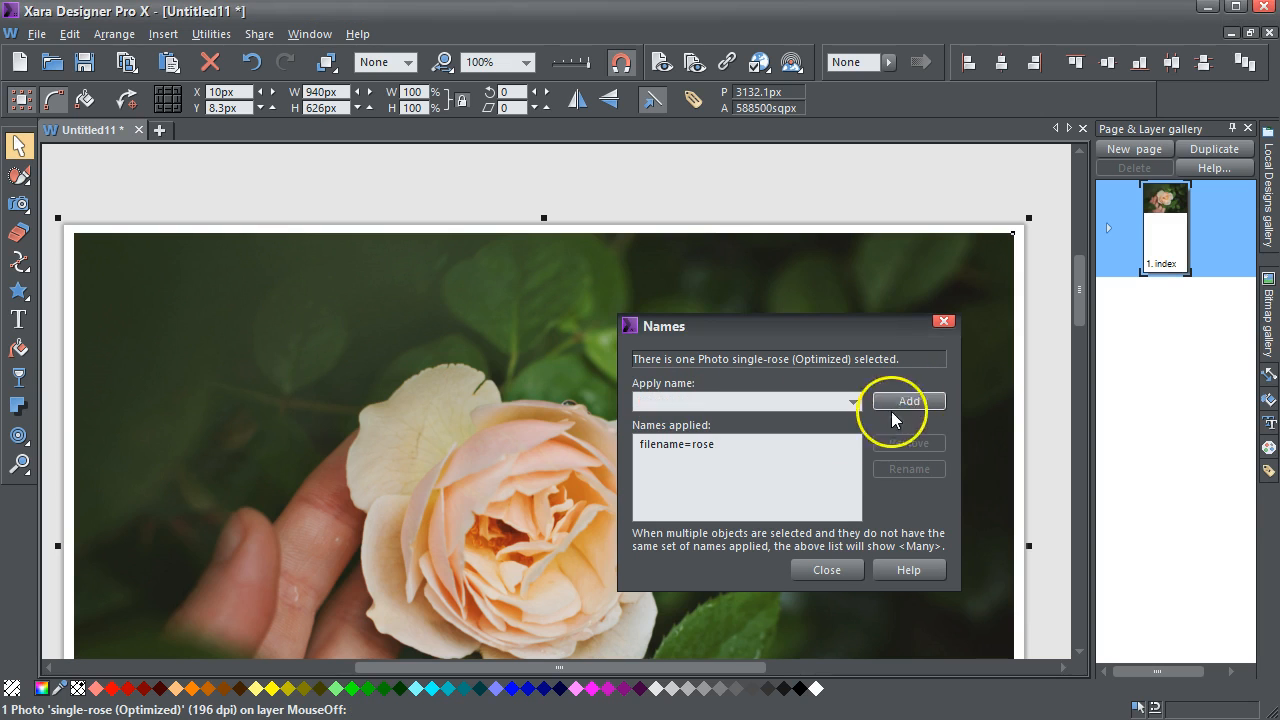
pyautogui.click(846, 574)
pyautogui.click(787, 189)
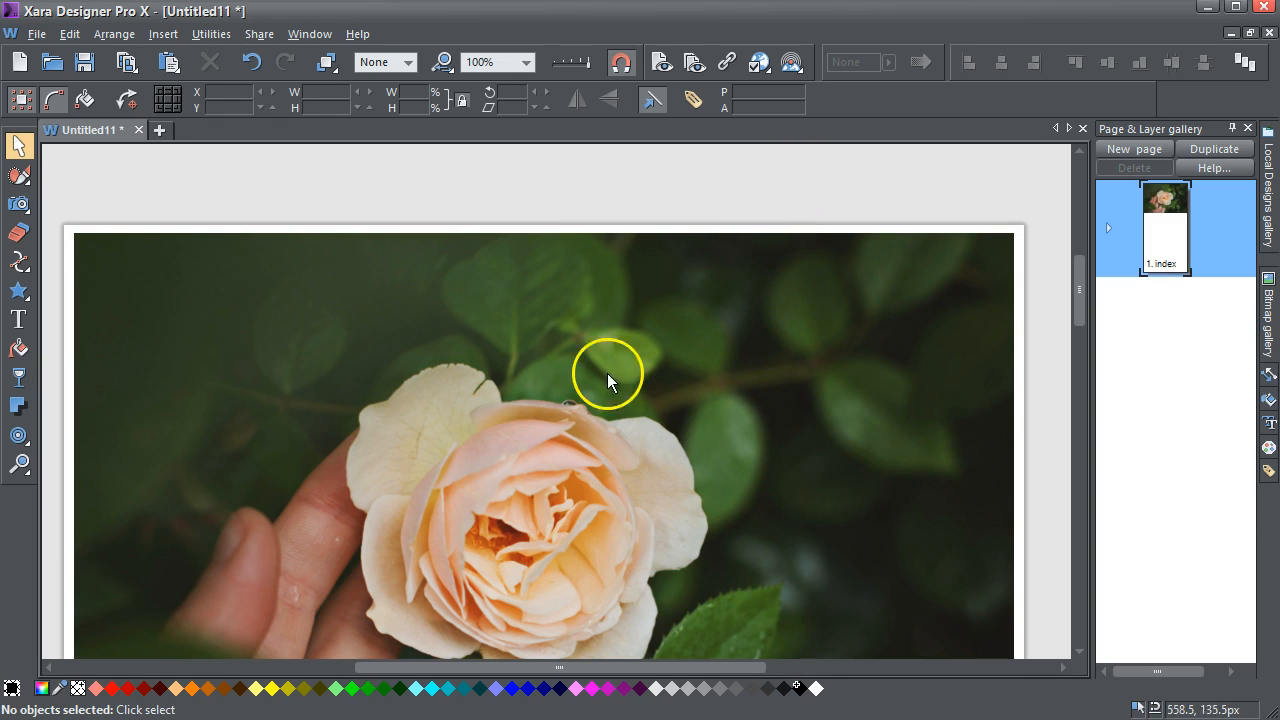
pyautogui.click(437, 509)
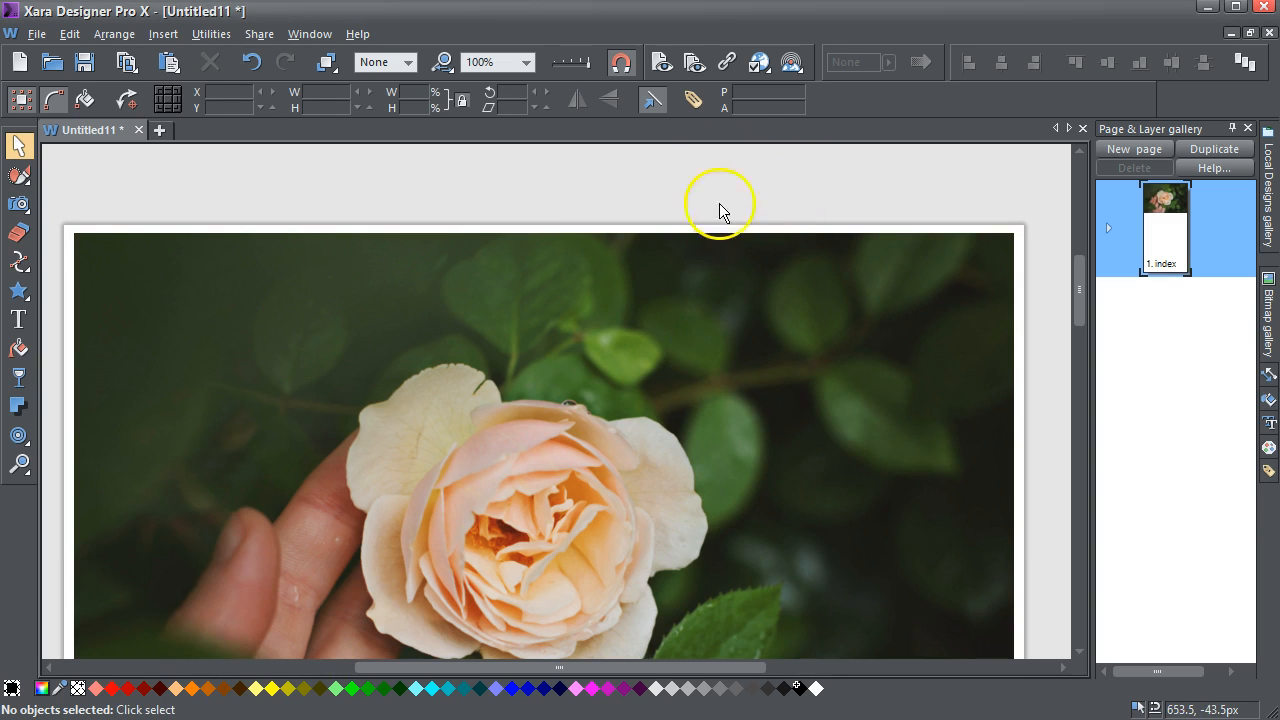
# Preview the page with the named photo in Firefox and open the rose photo's image info.
pyautogui.click(665, 64)
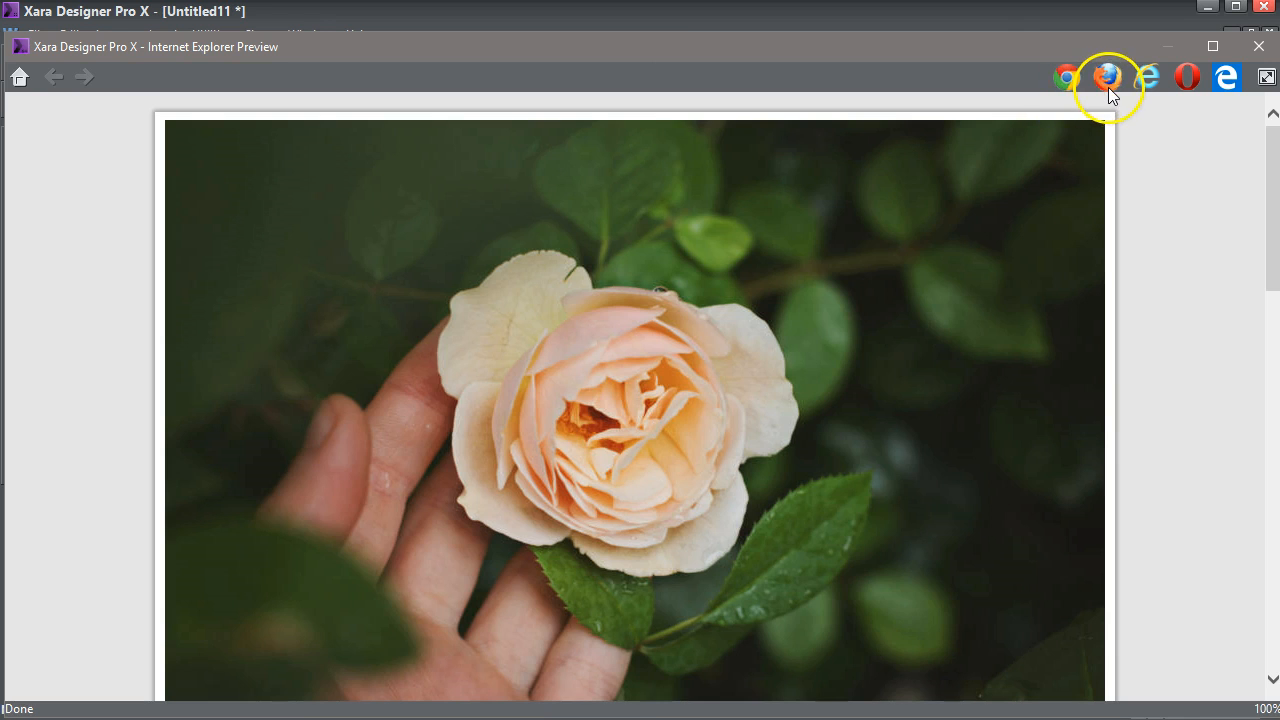
pyautogui.click(1106, 84)
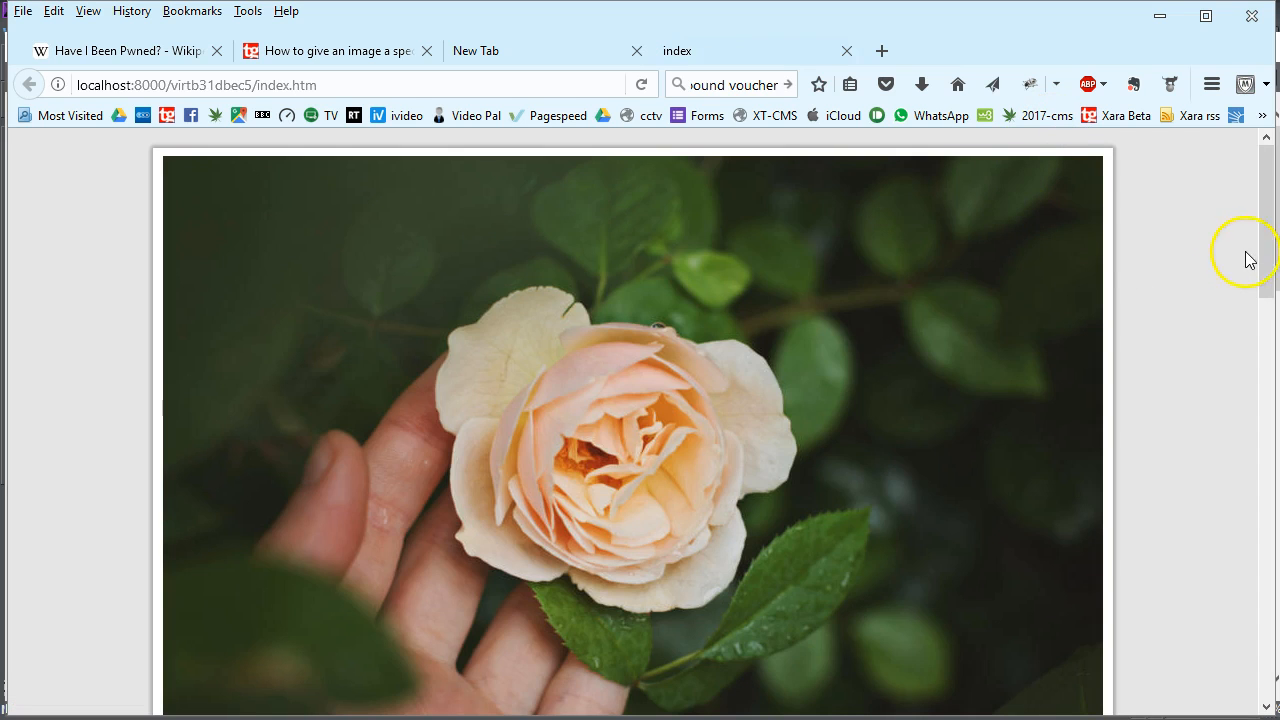
pyautogui.moveTo(1265, 250); pyautogui.dragTo(1260, 223)
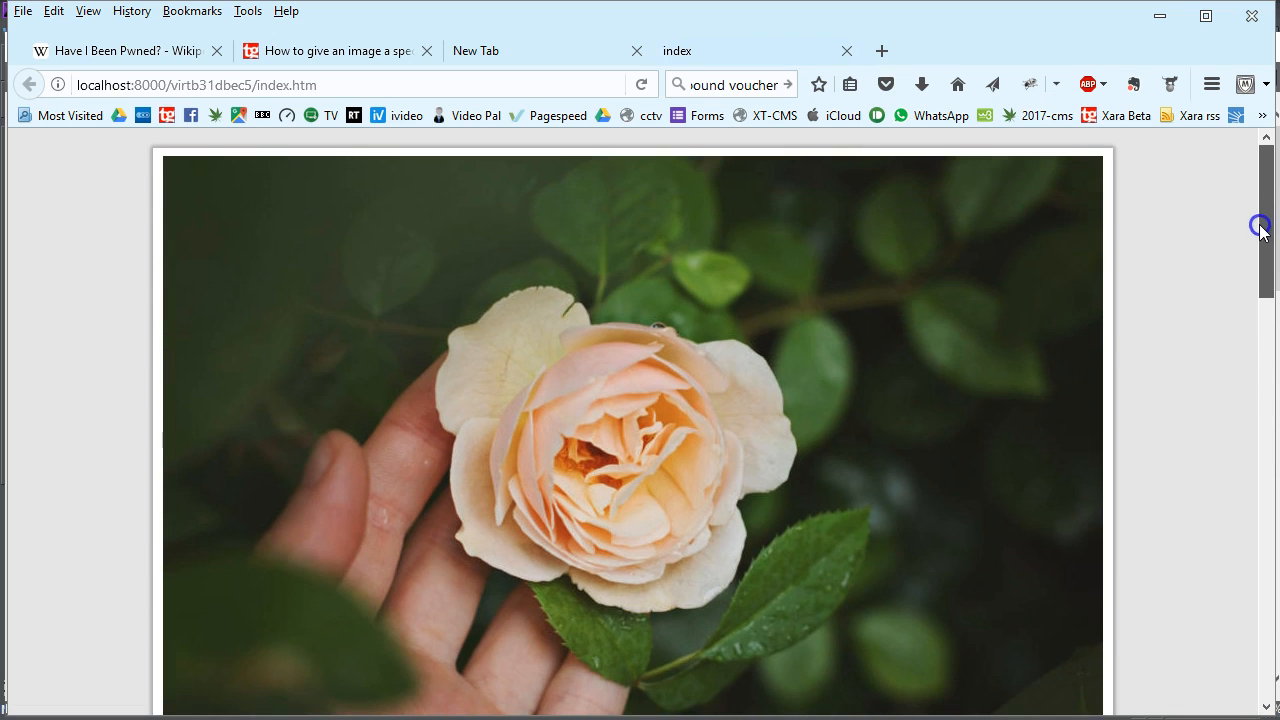
pyautogui.rightClick(750, 304)
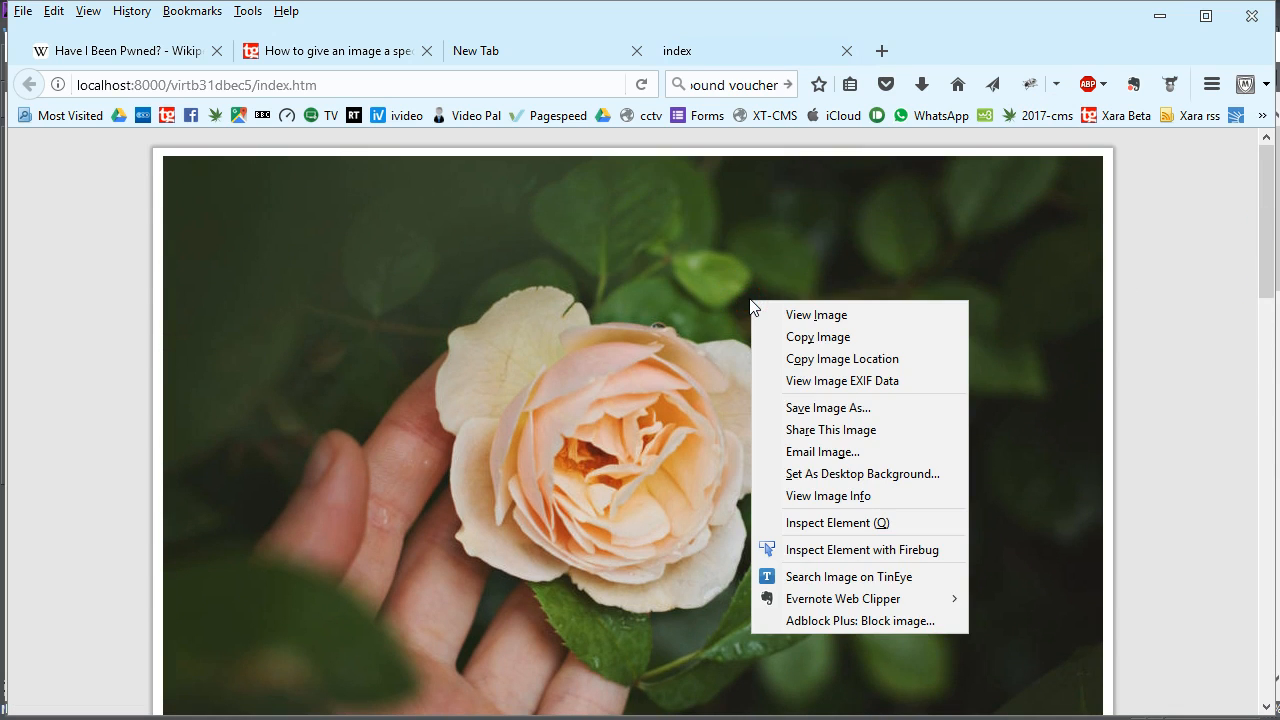
pyautogui.click(805, 502)
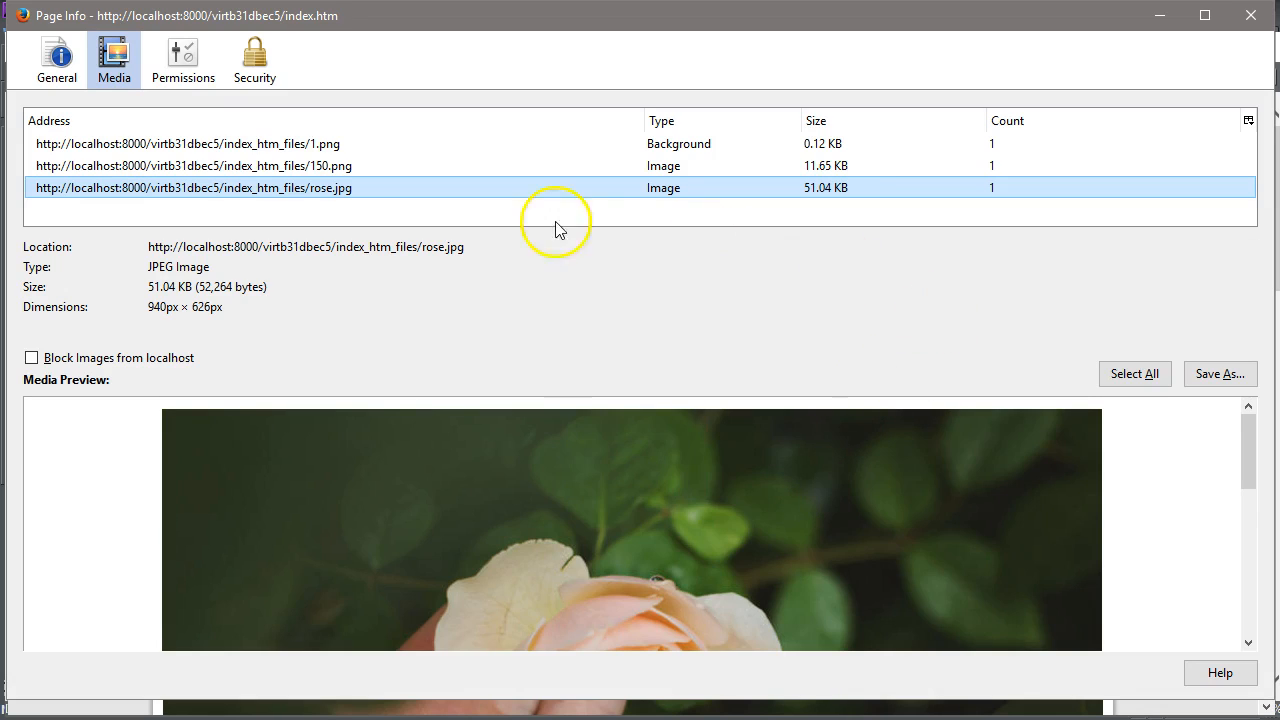
# Examine the 1.png, 150.png and rose.jpg entries in the page's media list and return to the document in Xara Designer Pro.
pyautogui.click(662, 145)
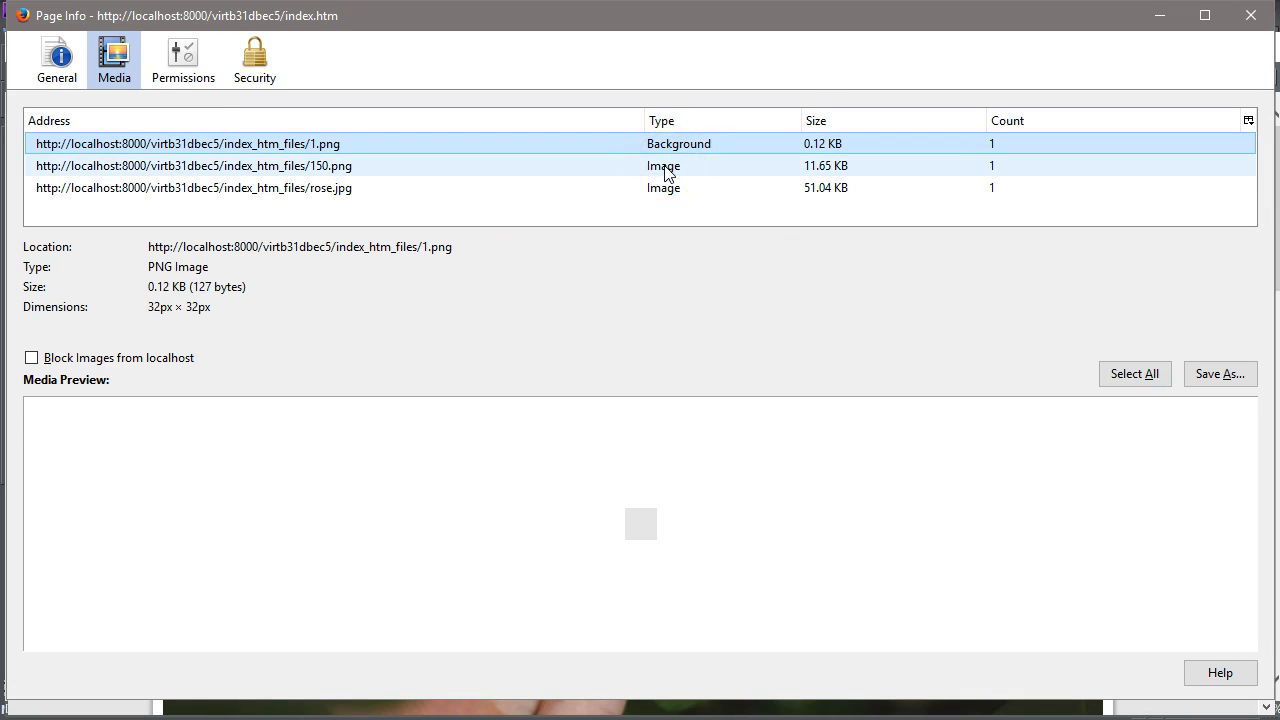
pyautogui.click(666, 170)
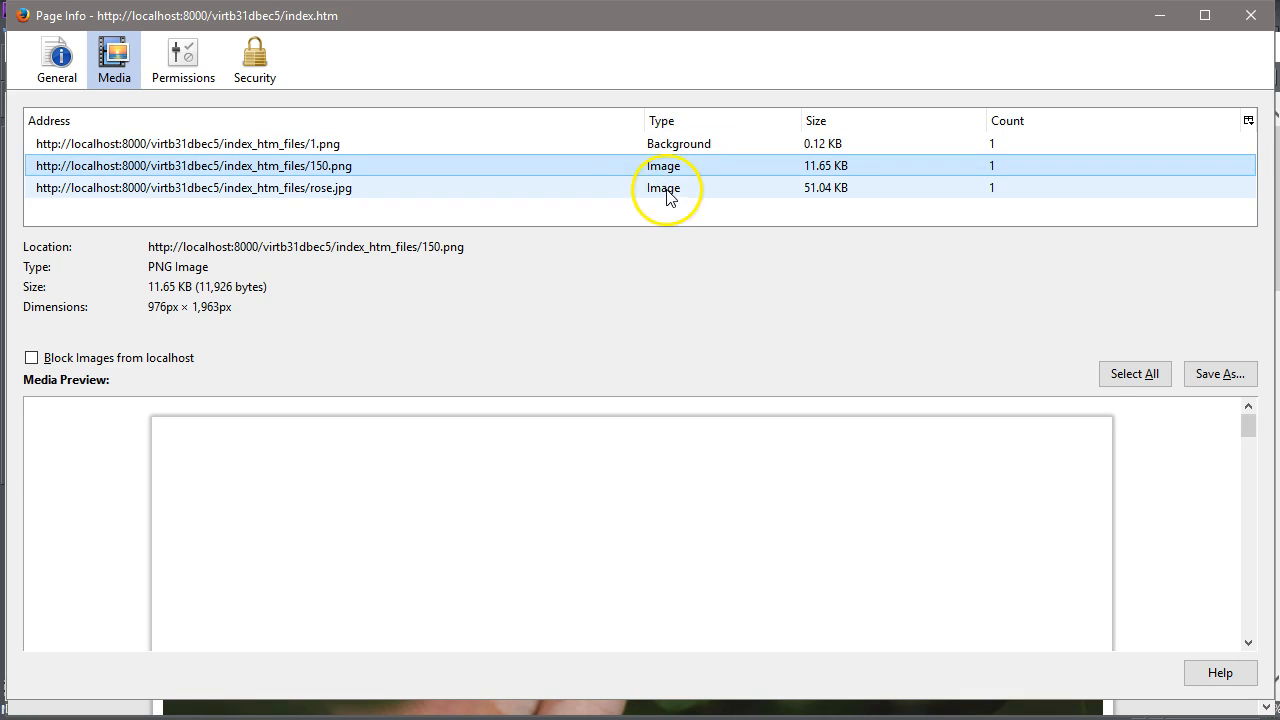
pyautogui.click(668, 195)
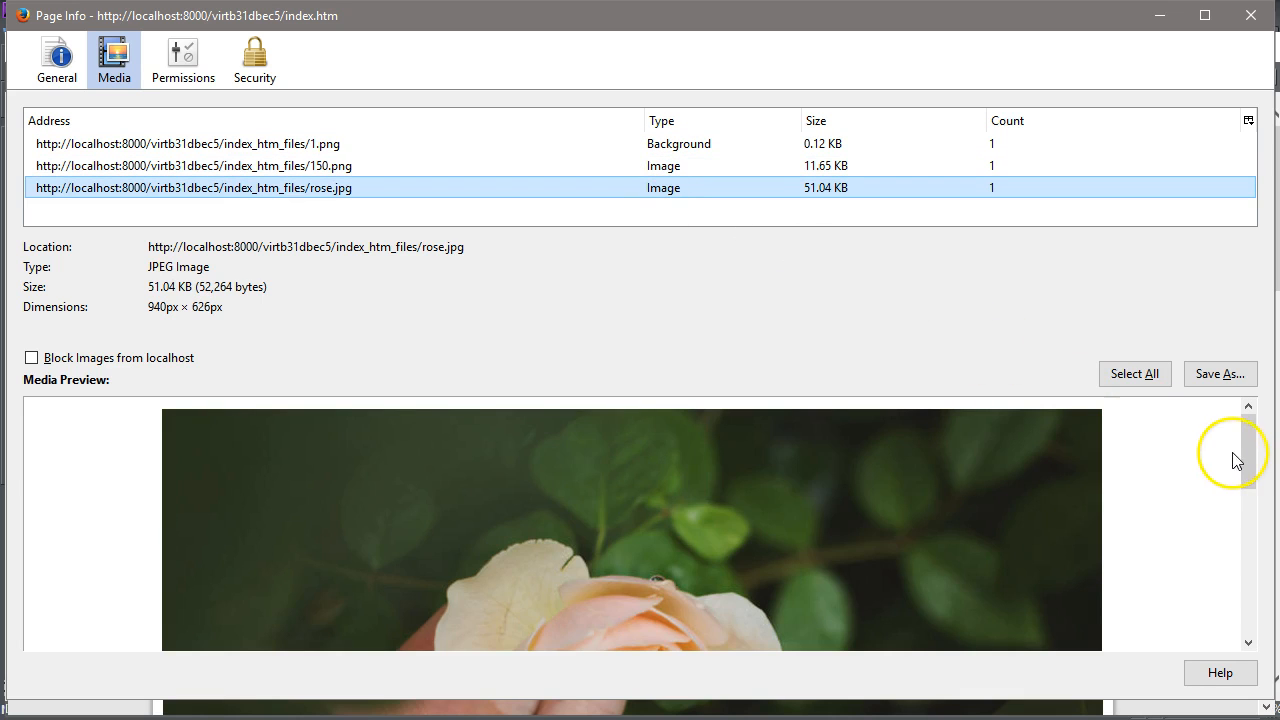
pyautogui.moveTo(1247, 460)
pyautogui.mouseDown()
pyautogui.moveTo(1260, 669)
pyautogui.moveTo(1243, 457)
pyautogui.mouseUp()
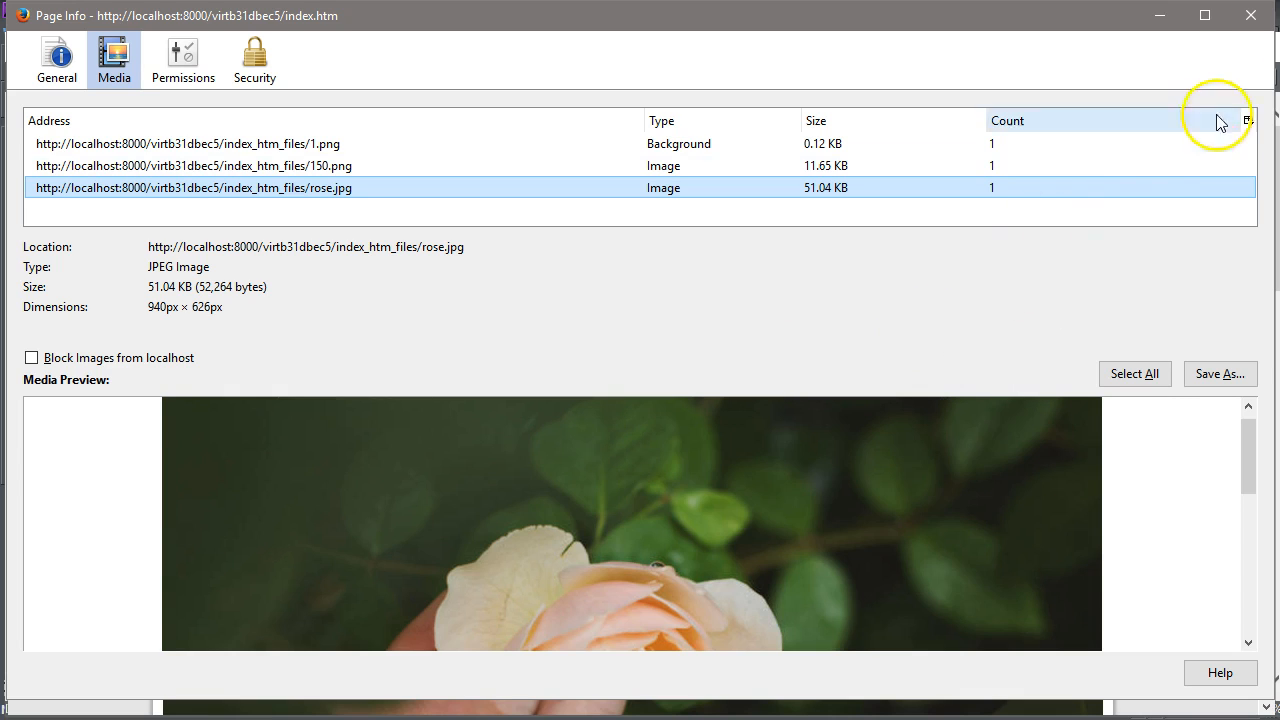
pyautogui.click(1252, 22)
pyautogui.click(1160, 14)
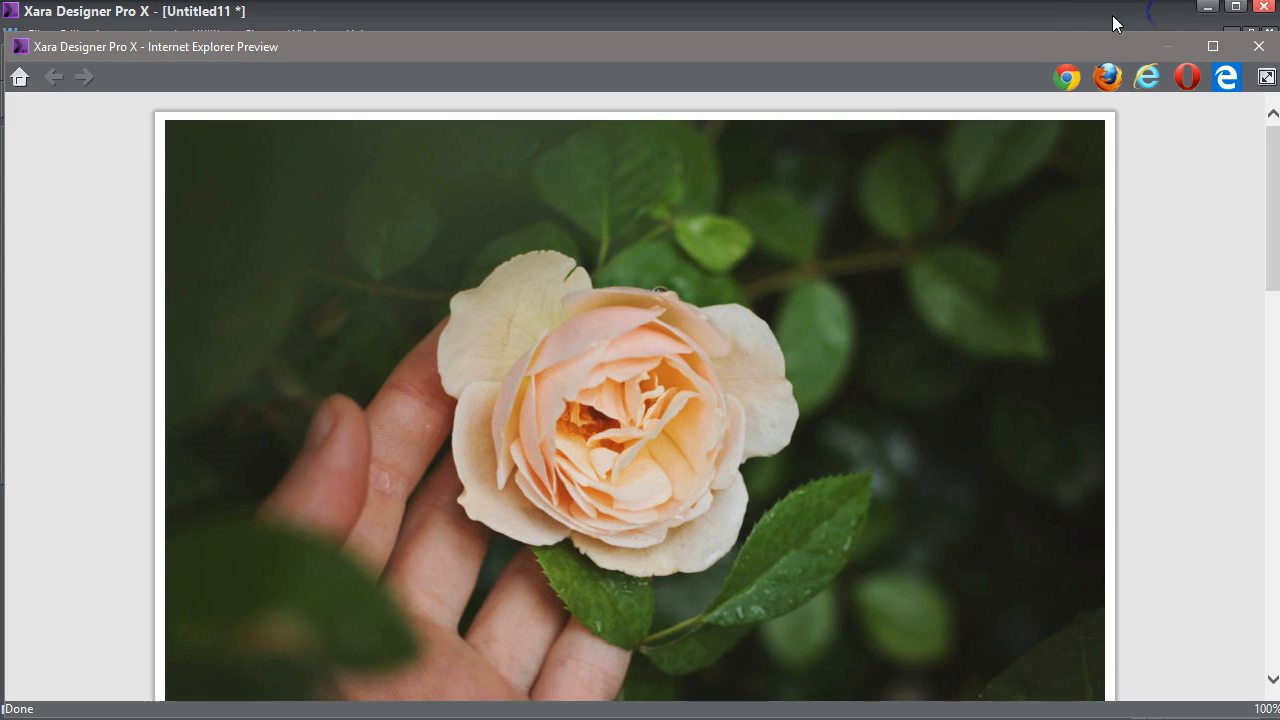
pyautogui.click(1259, 46)
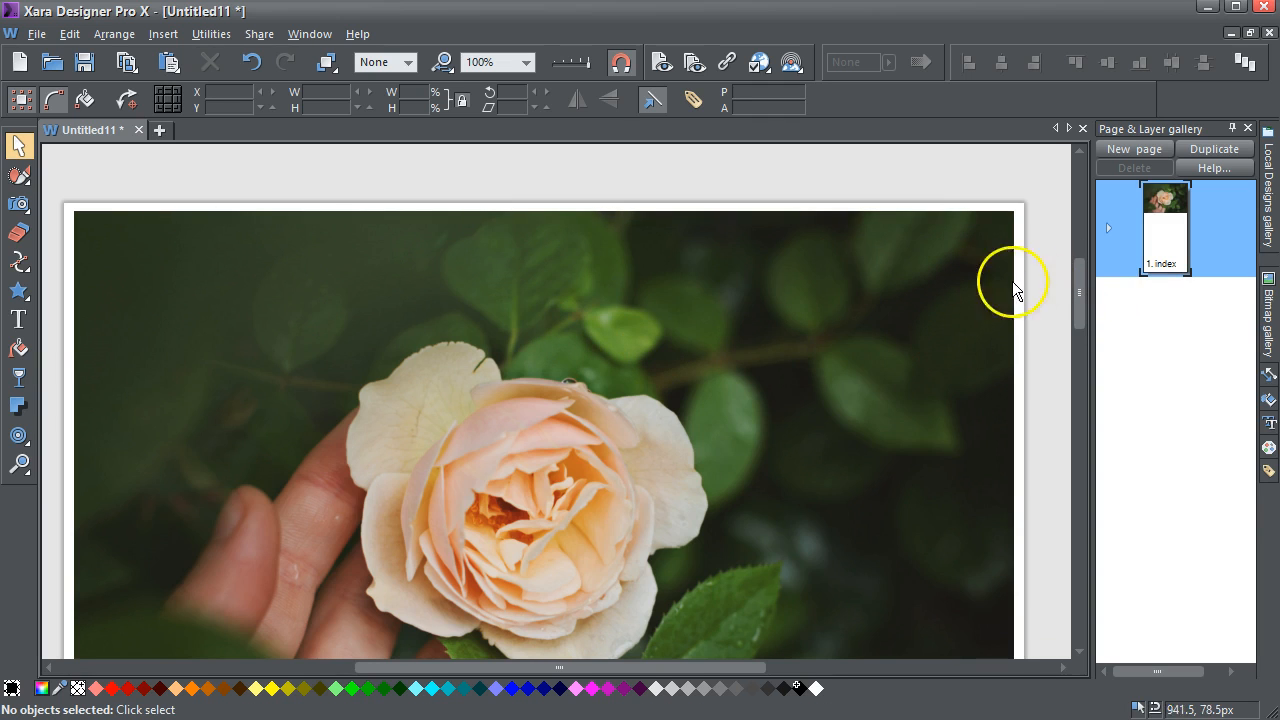
# Duplicate the rose photo in place and set the copy's width to 150px with proportional height.
pyautogui.click(943, 277)
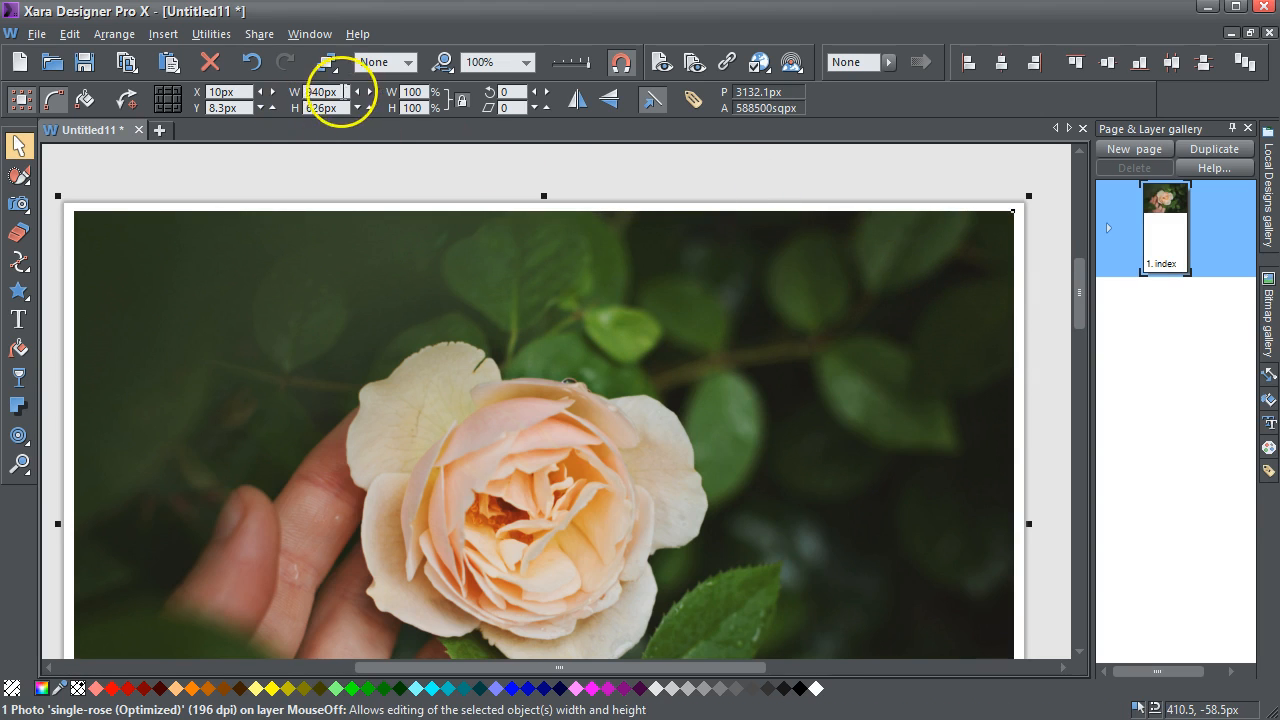
pyautogui.doubleClick(313, 93)
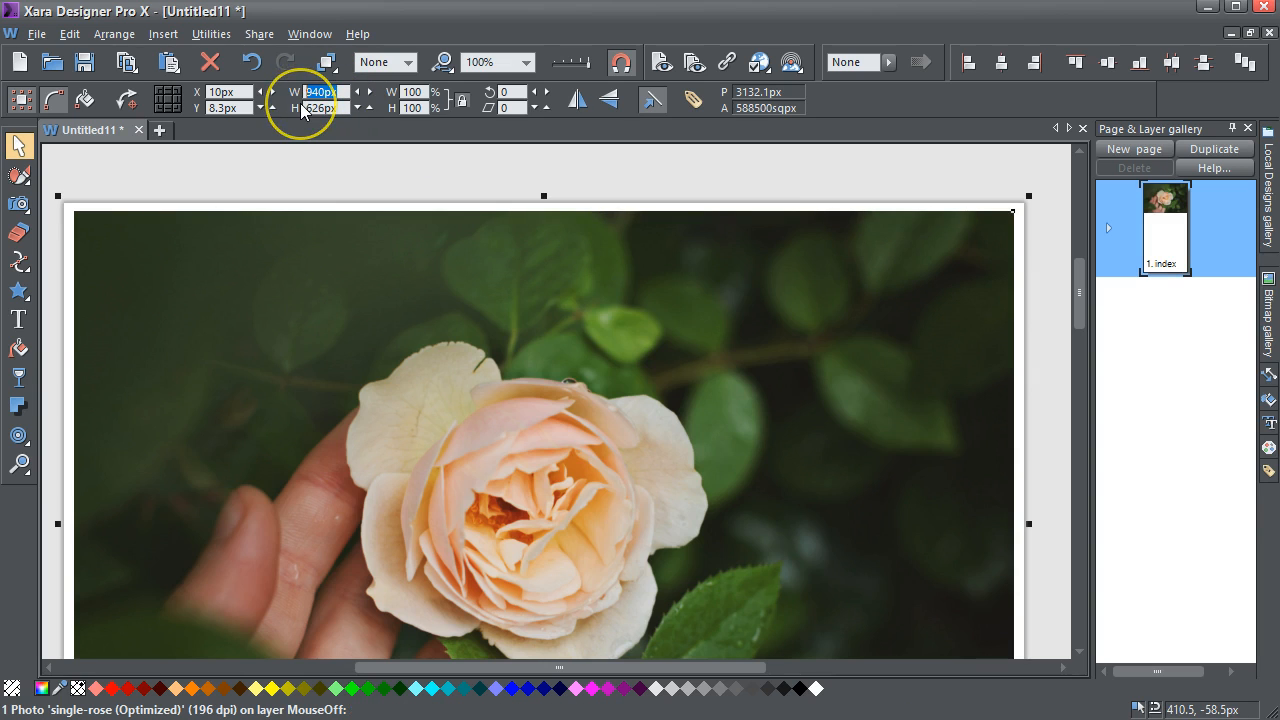
pyautogui.write('150')
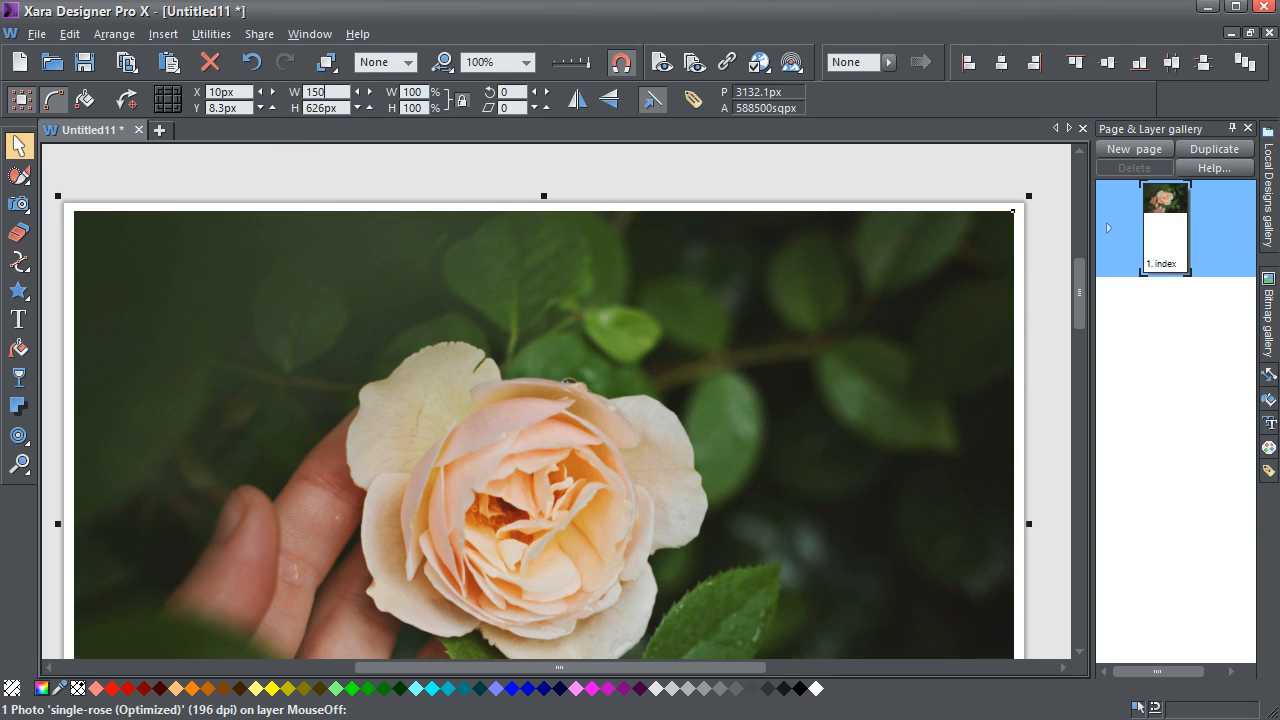
pyautogui.press('Return')
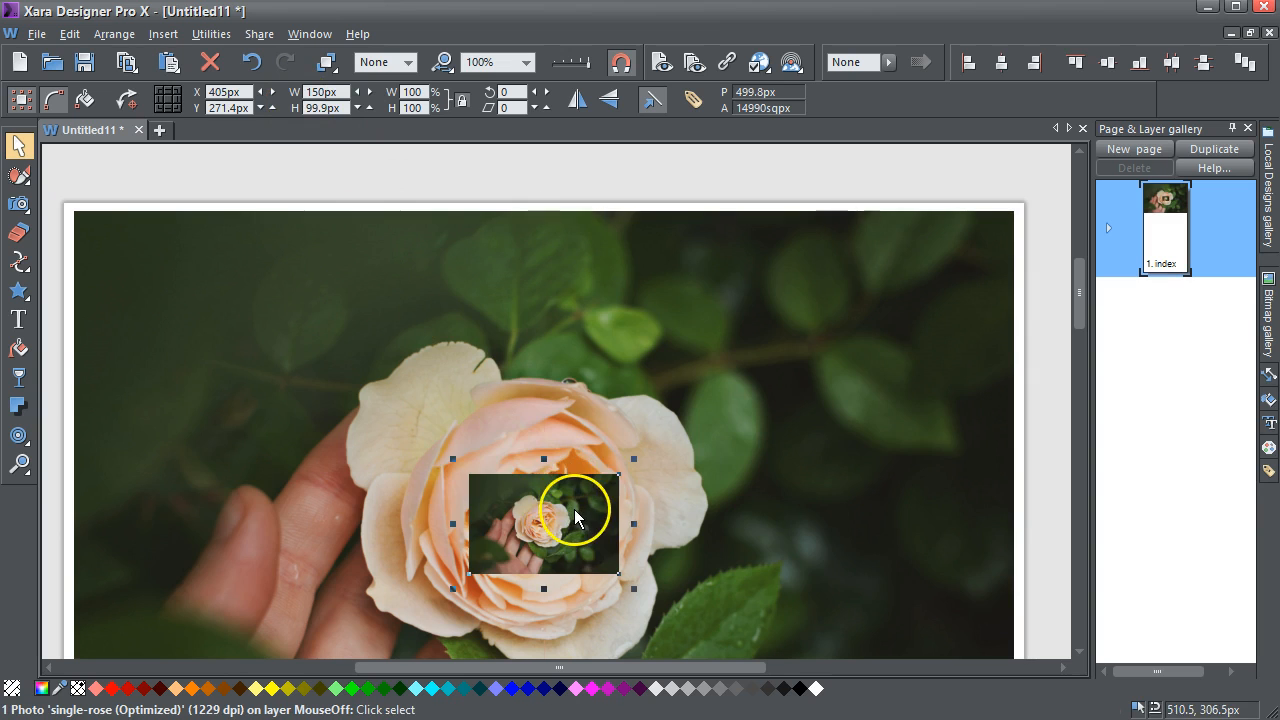
# Place the small rose photo in the page's upper-left corner and the large one just below it, both at X 15px.
pyautogui.moveTo(574, 509); pyautogui.dragTo(491, 453)
pyautogui.moveTo(867, 284); pyautogui.dragTo(791, 500)
pyautogui.moveTo(457, 472); pyautogui.dragTo(150, 263)
pyautogui.moveTo(242, 472); pyautogui.dragTo(253, 414)
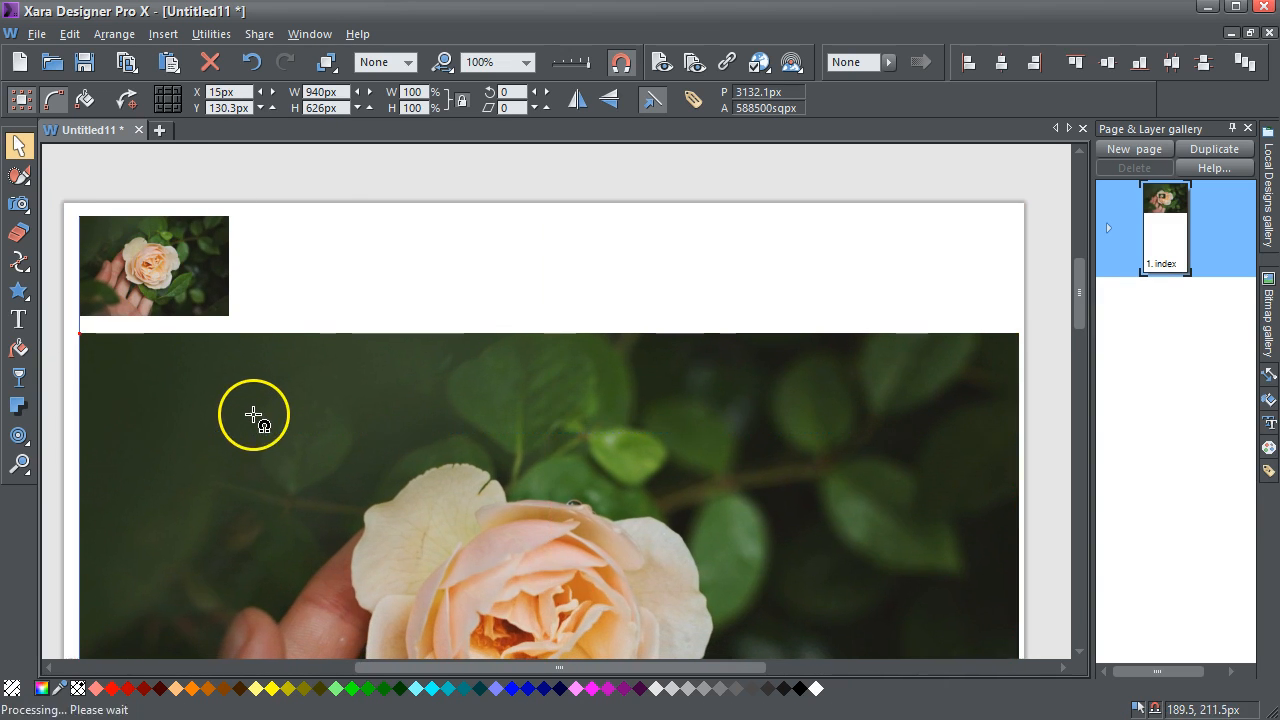
# Check the names applied to the small and the large rose photo, leaving both photos deselected.
pyautogui.click(193, 299)
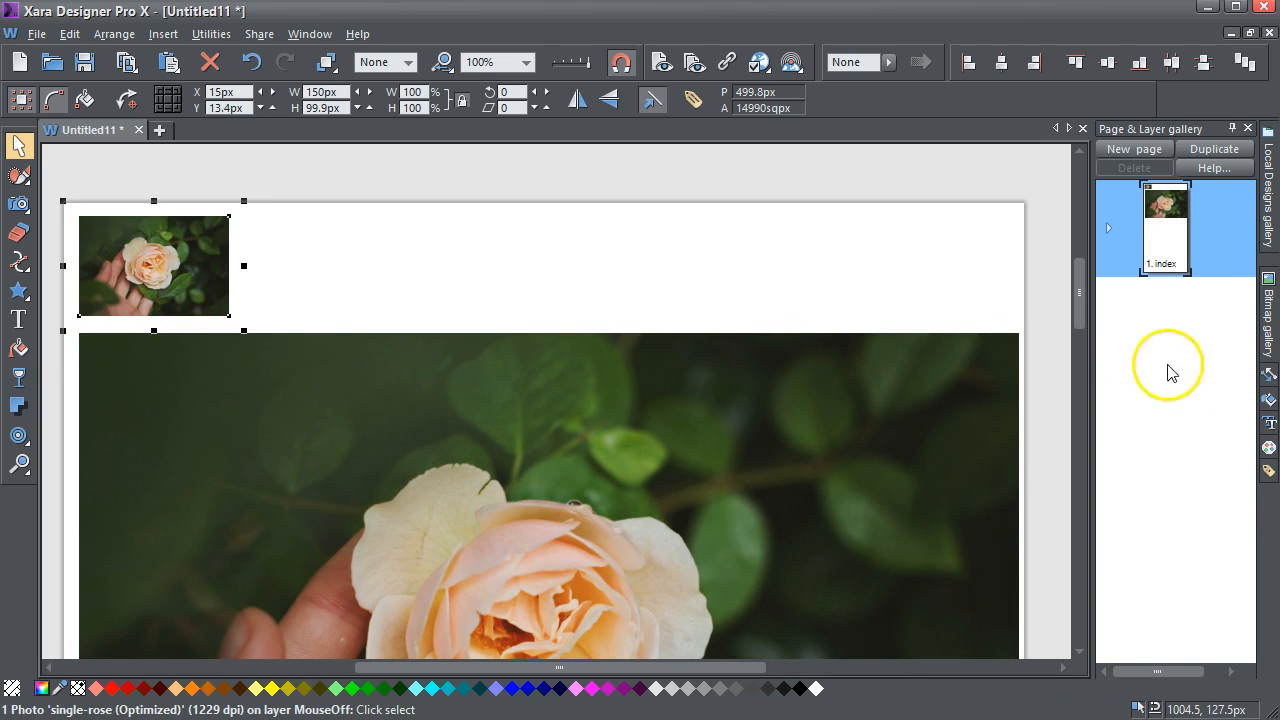
pyautogui.click(1267, 470)
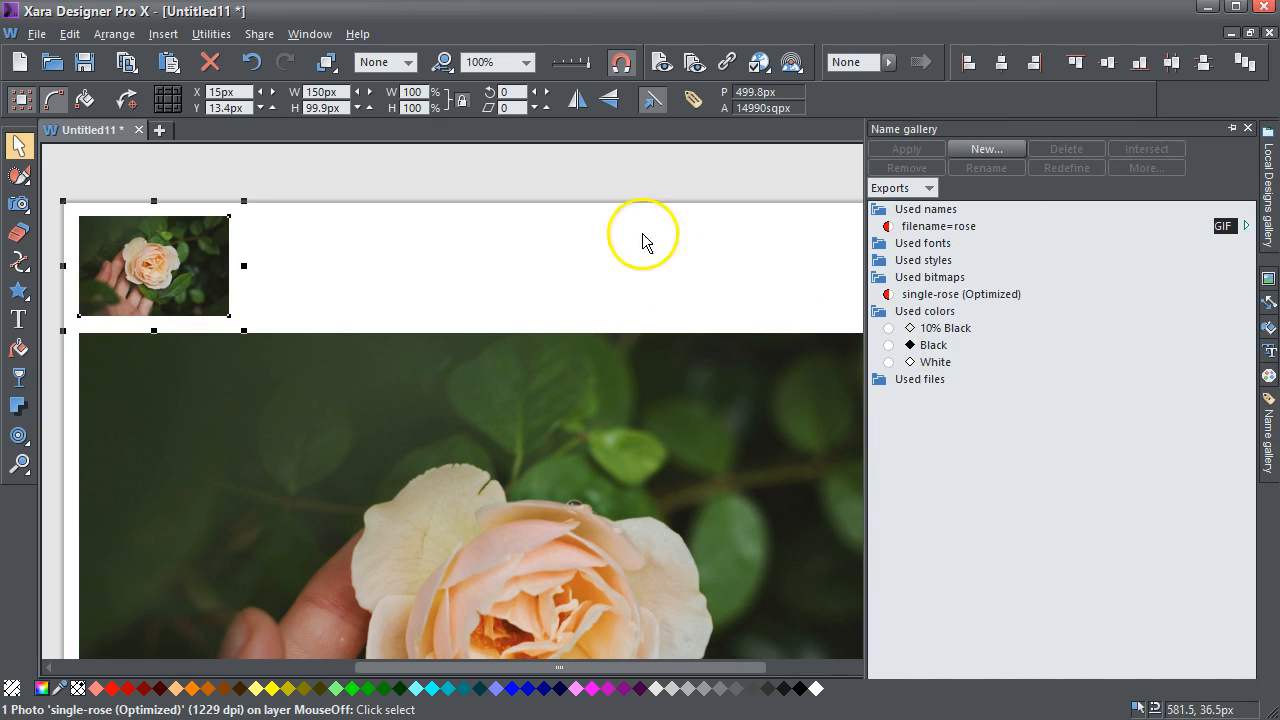
pyautogui.click(695, 103)
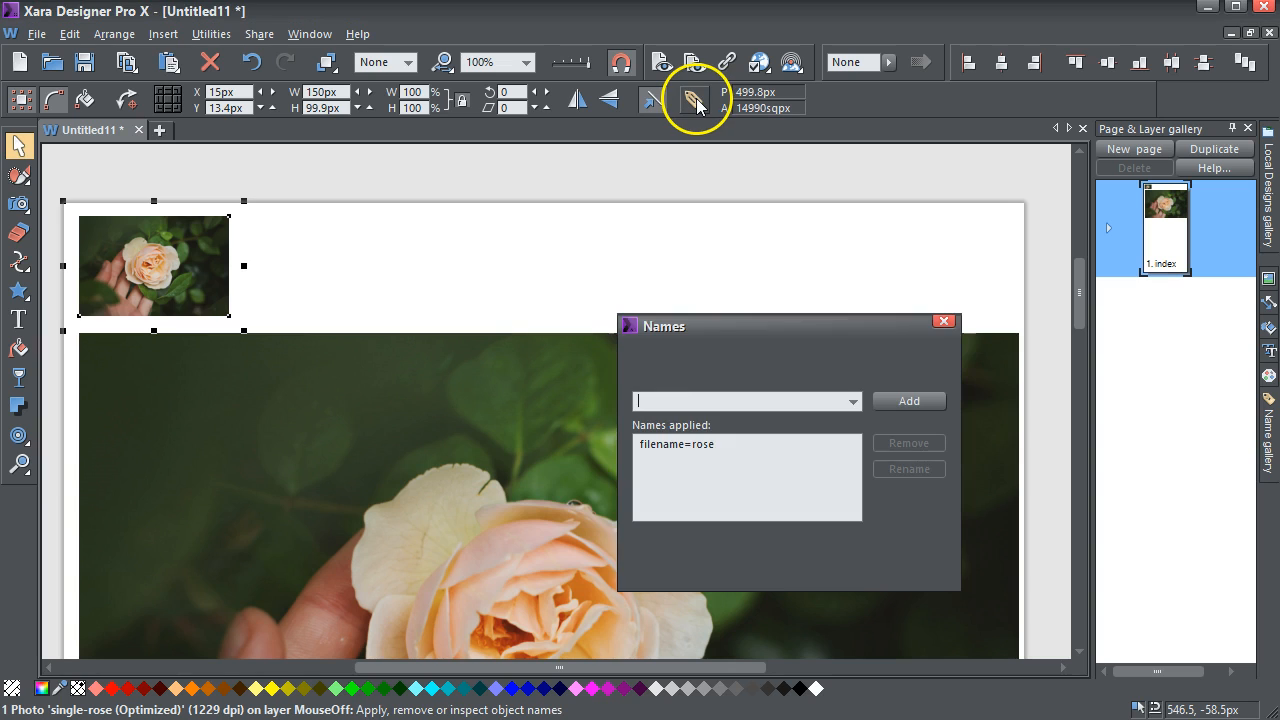
pyautogui.click(150, 275)
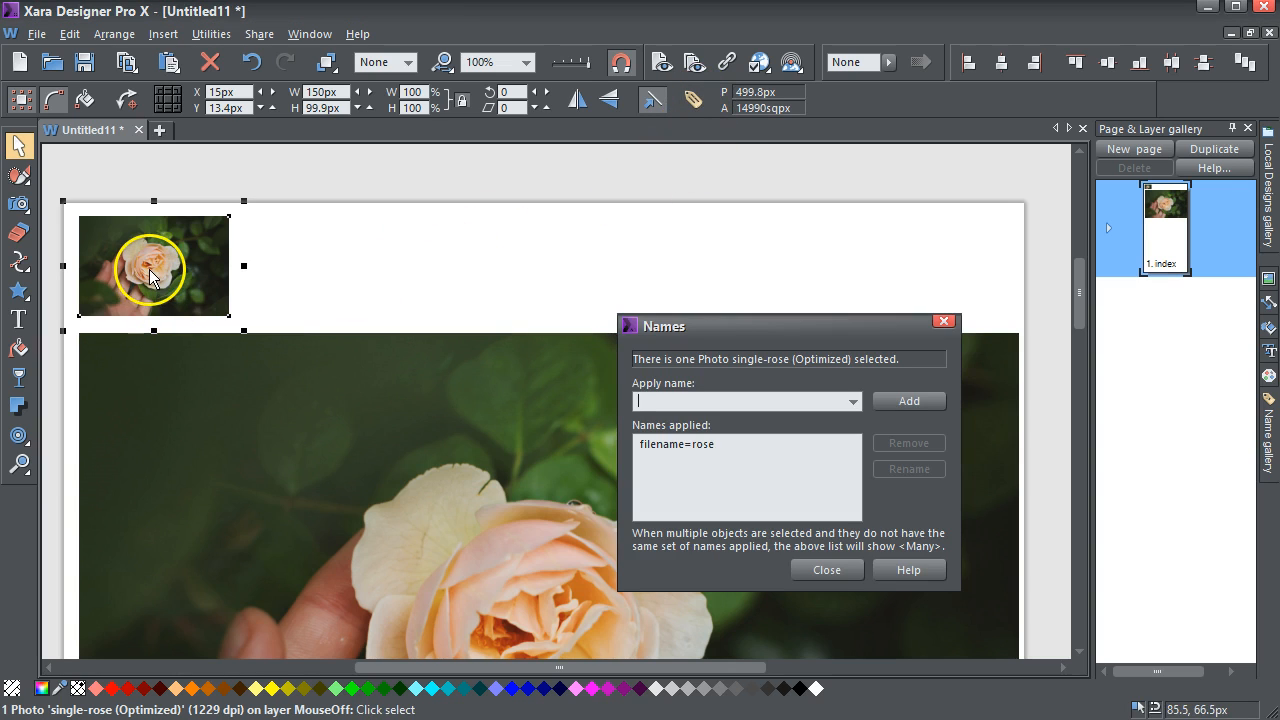
pyautogui.click(238, 419)
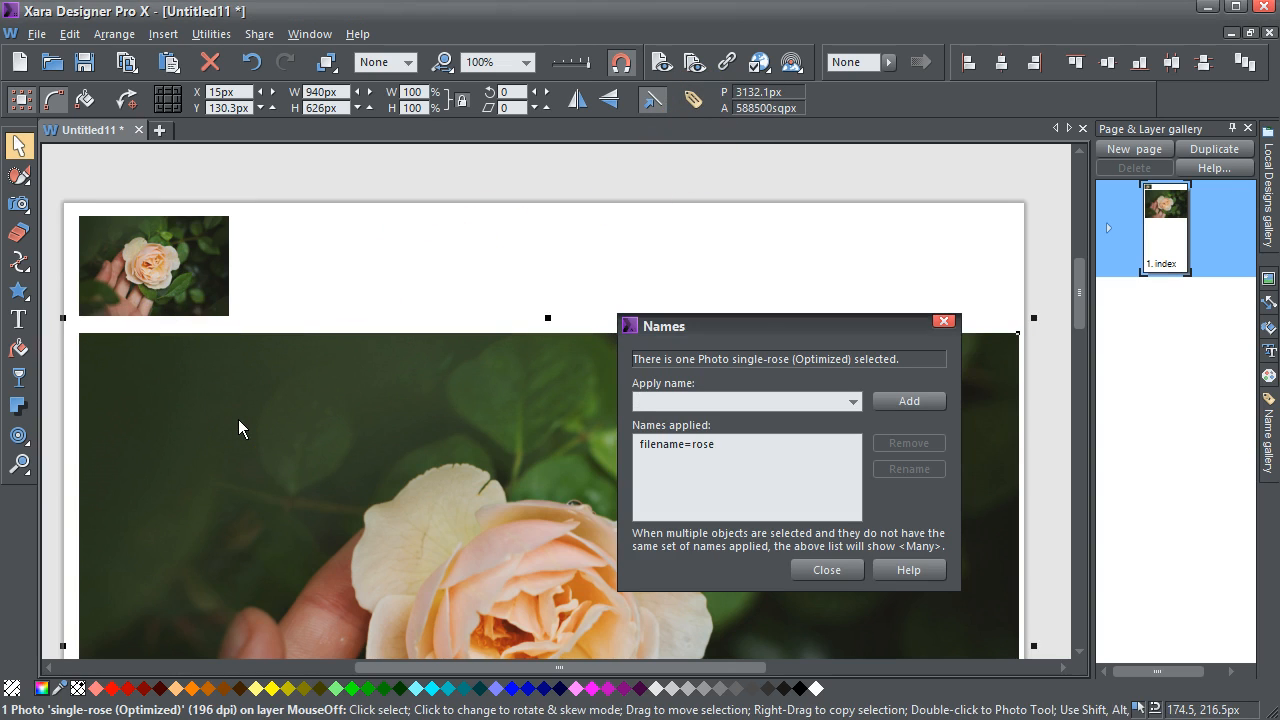
pyautogui.click(828, 570)
pyautogui.click(857, 268)
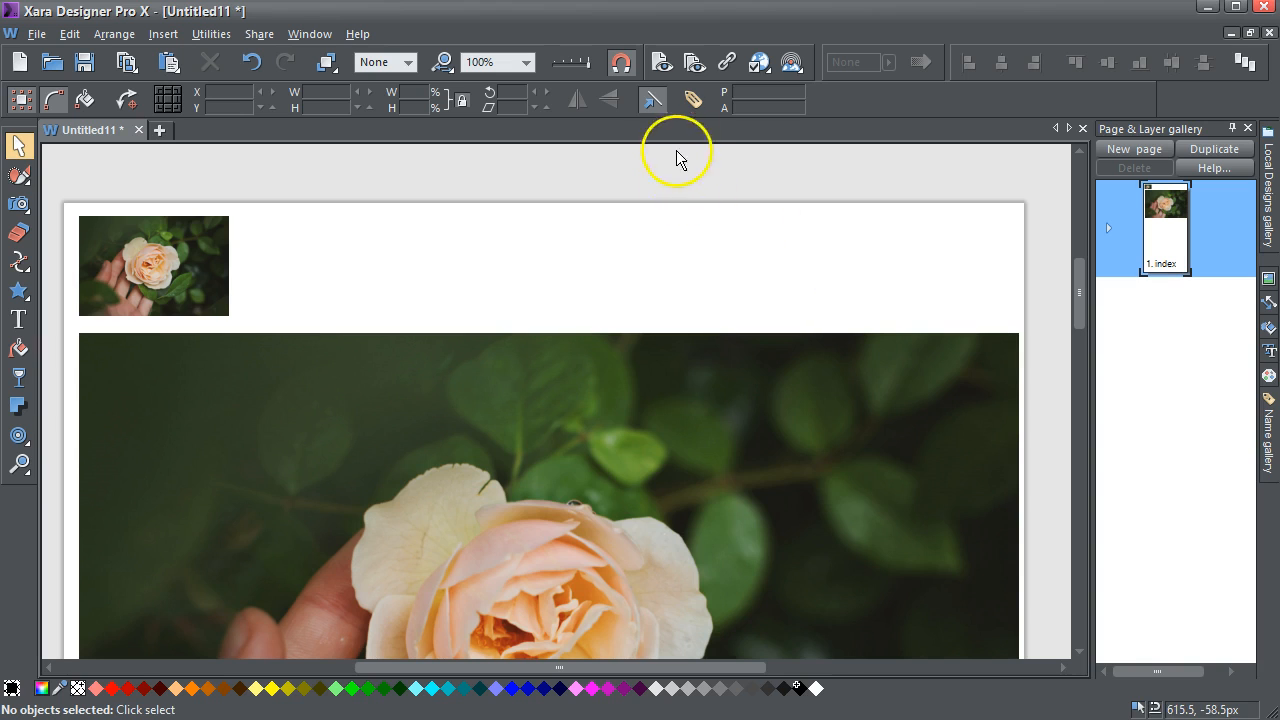
# Preview the two-photo page in Firefox and open the image info of the large rose photo.
pyautogui.click(661, 60)
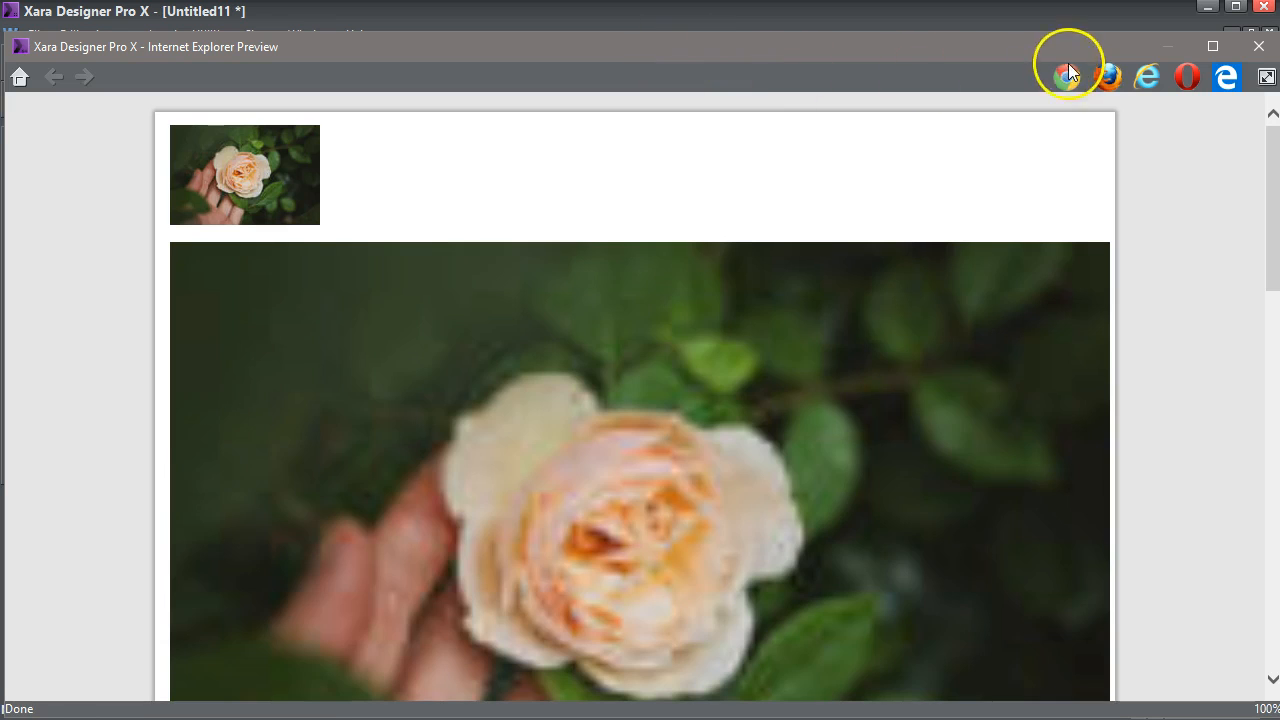
pyautogui.click(1105, 76)
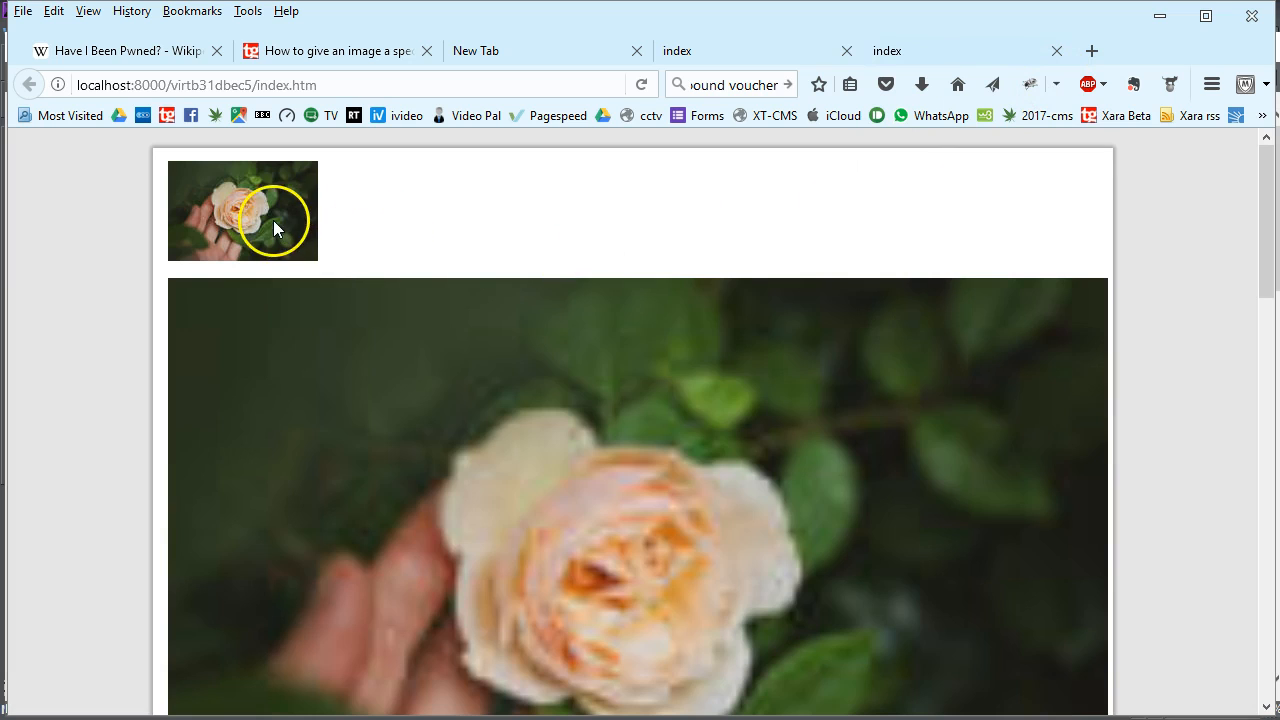
pyautogui.moveTo(1262, 252); pyautogui.dragTo(1265, 293)
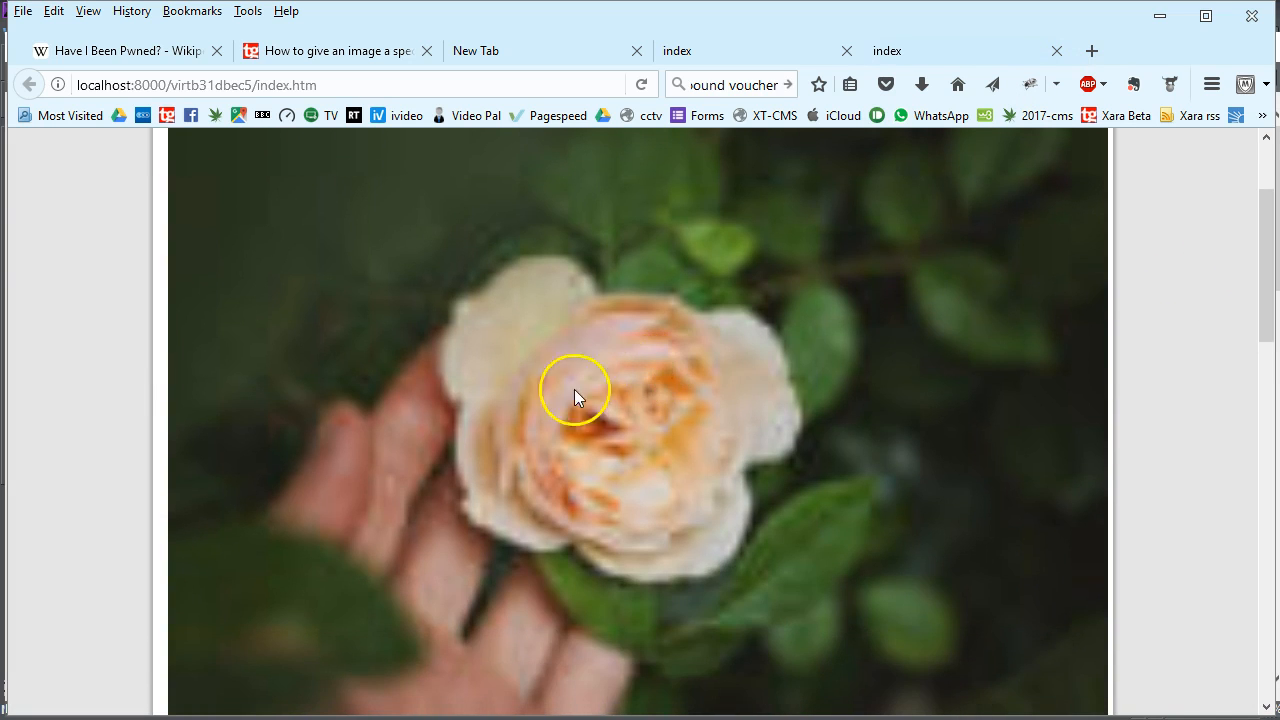
pyautogui.rightClick(585, 364)
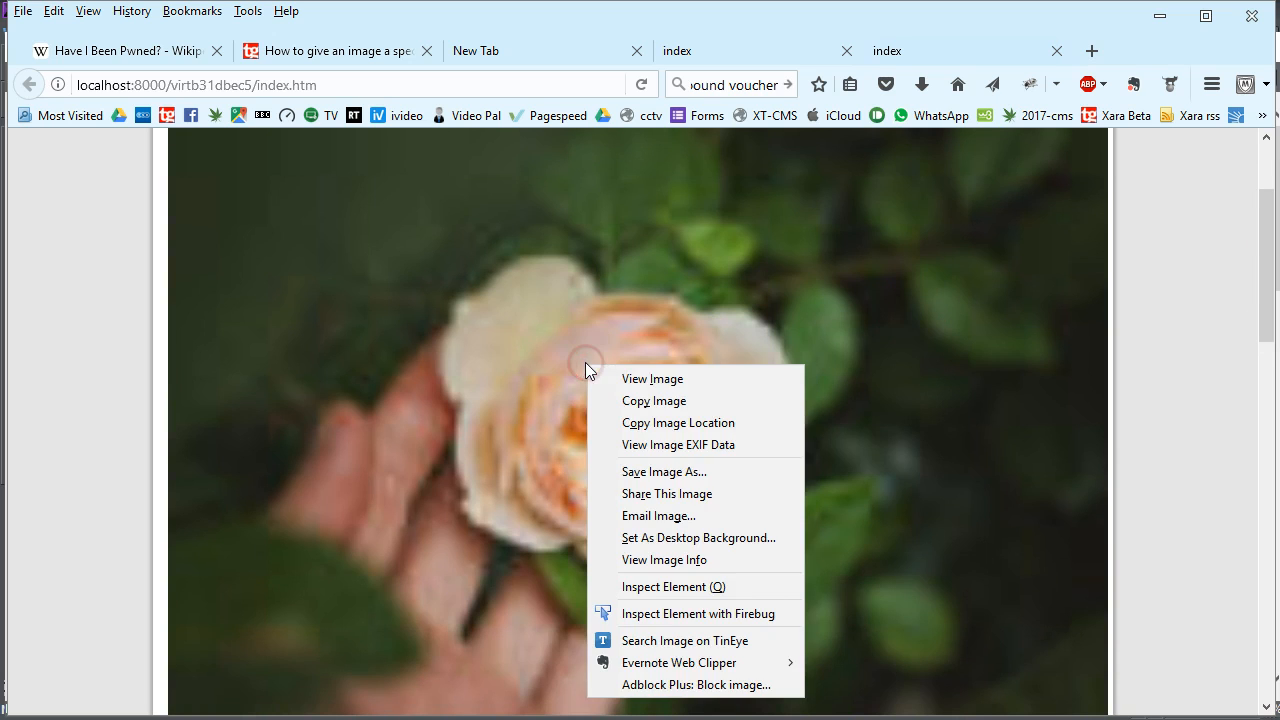
pyautogui.click(660, 560)
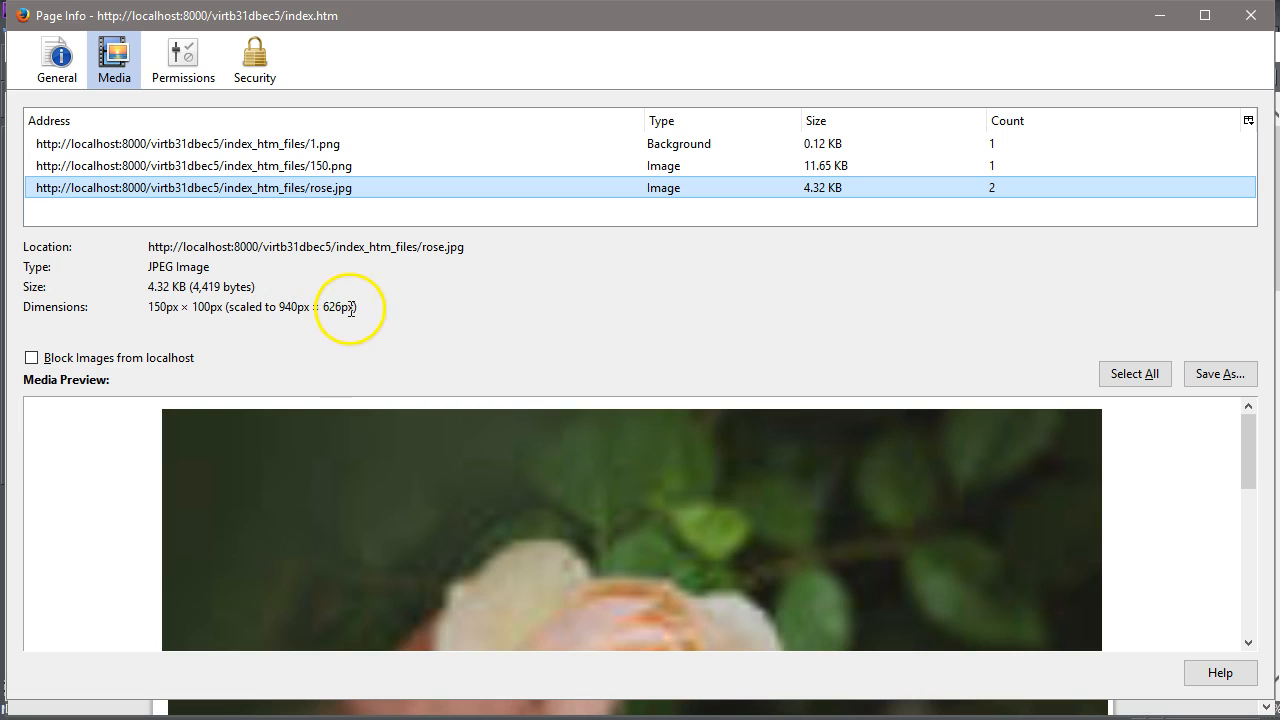
# Examine the rose.jpg media preview and return to the document in Xara Designer Pro.
pyautogui.moveTo(1249, 433); pyautogui.dragTo(1249, 474)
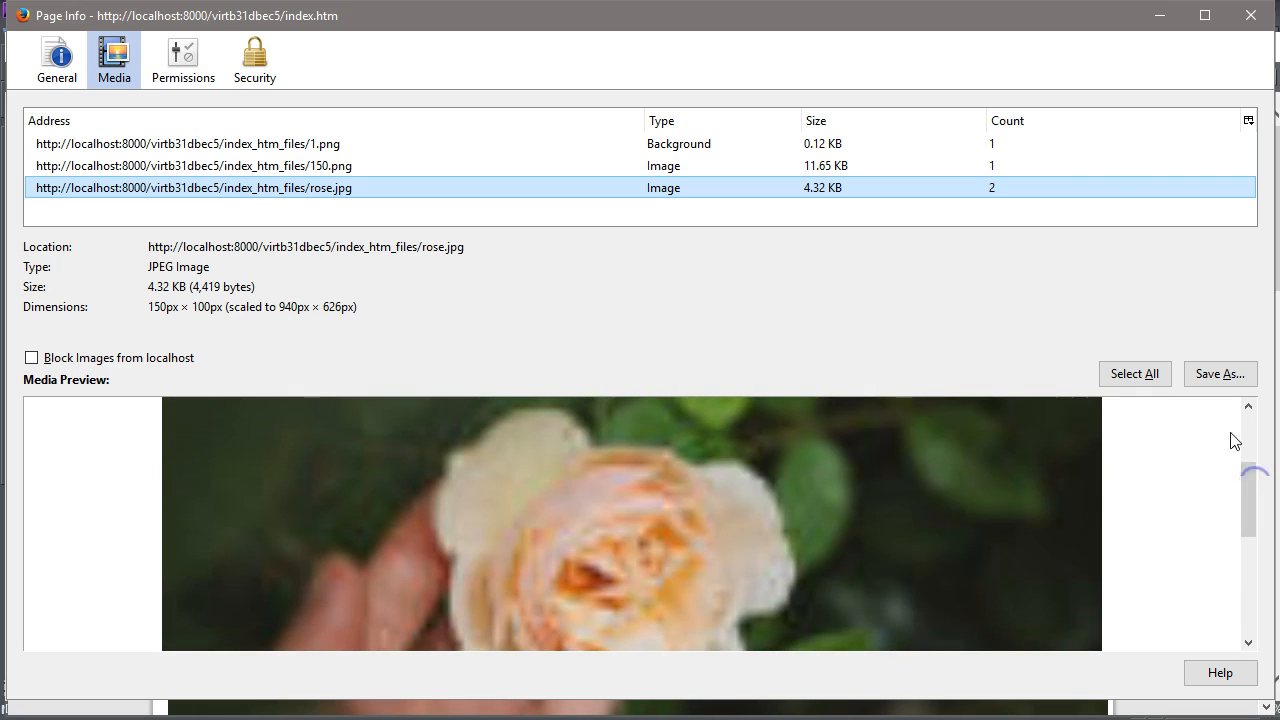
pyautogui.click(1251, 17)
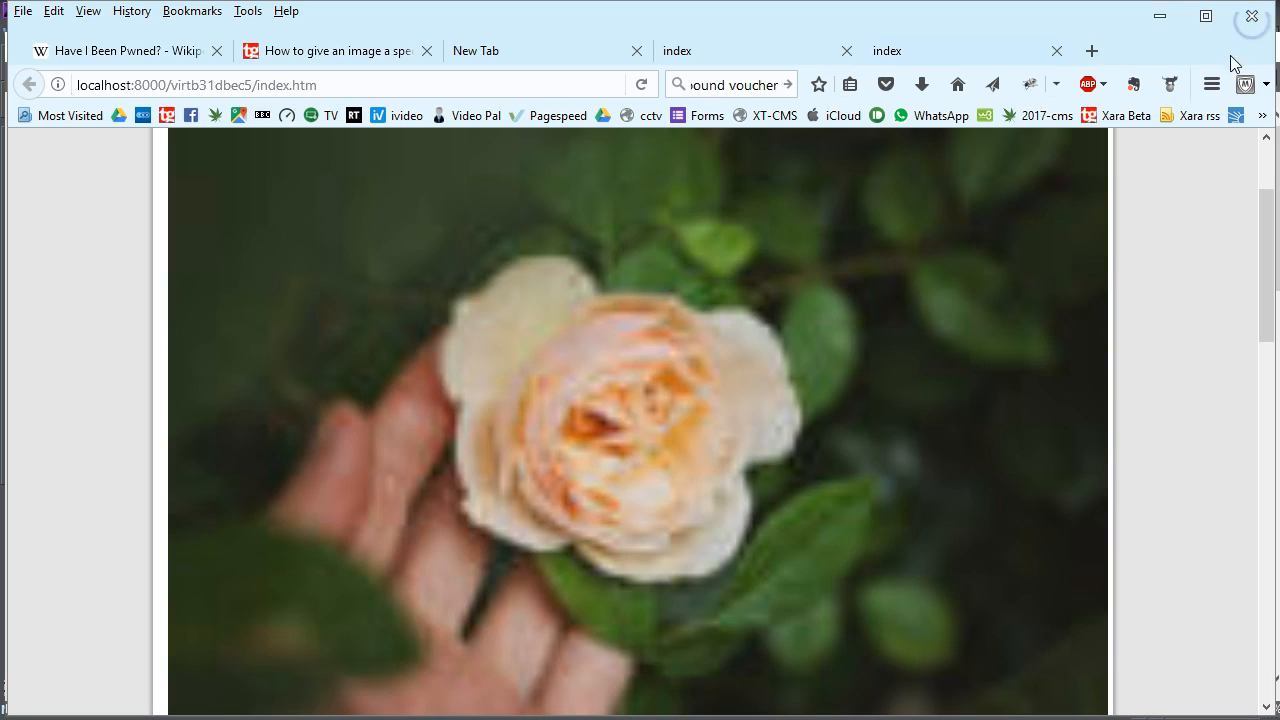
pyautogui.click(1160, 17)
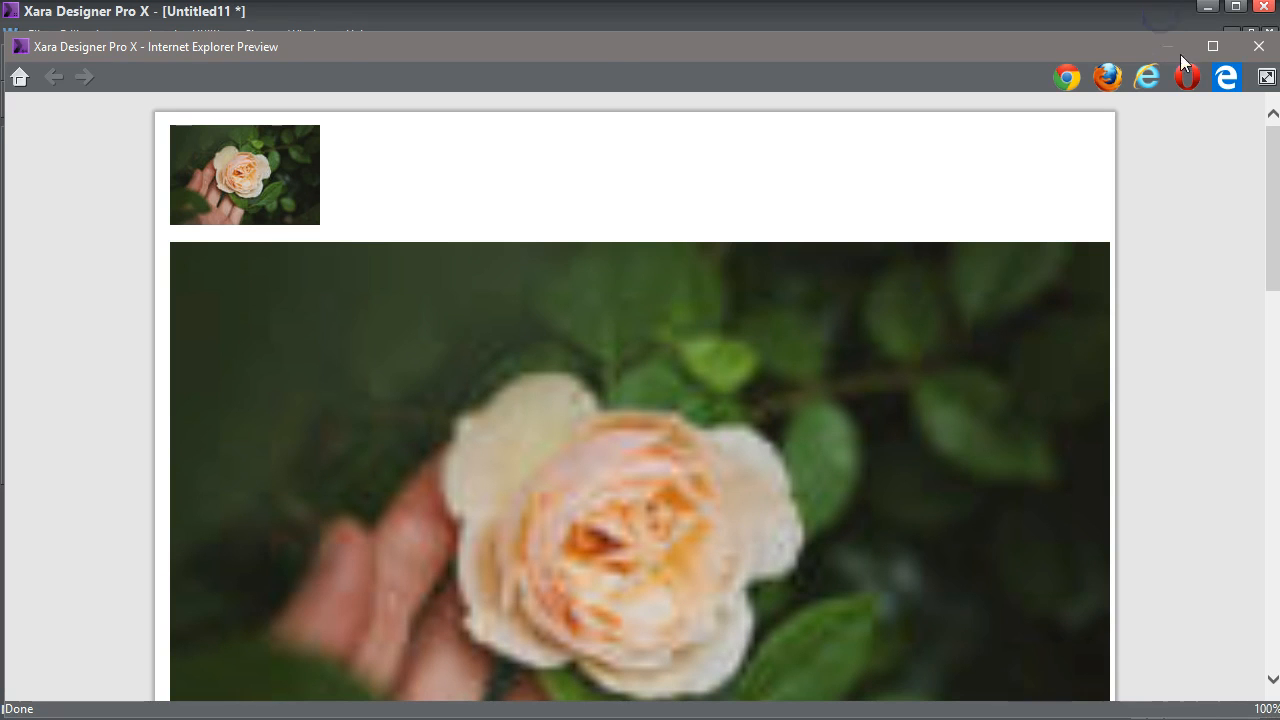
pyautogui.click(1249, 46)
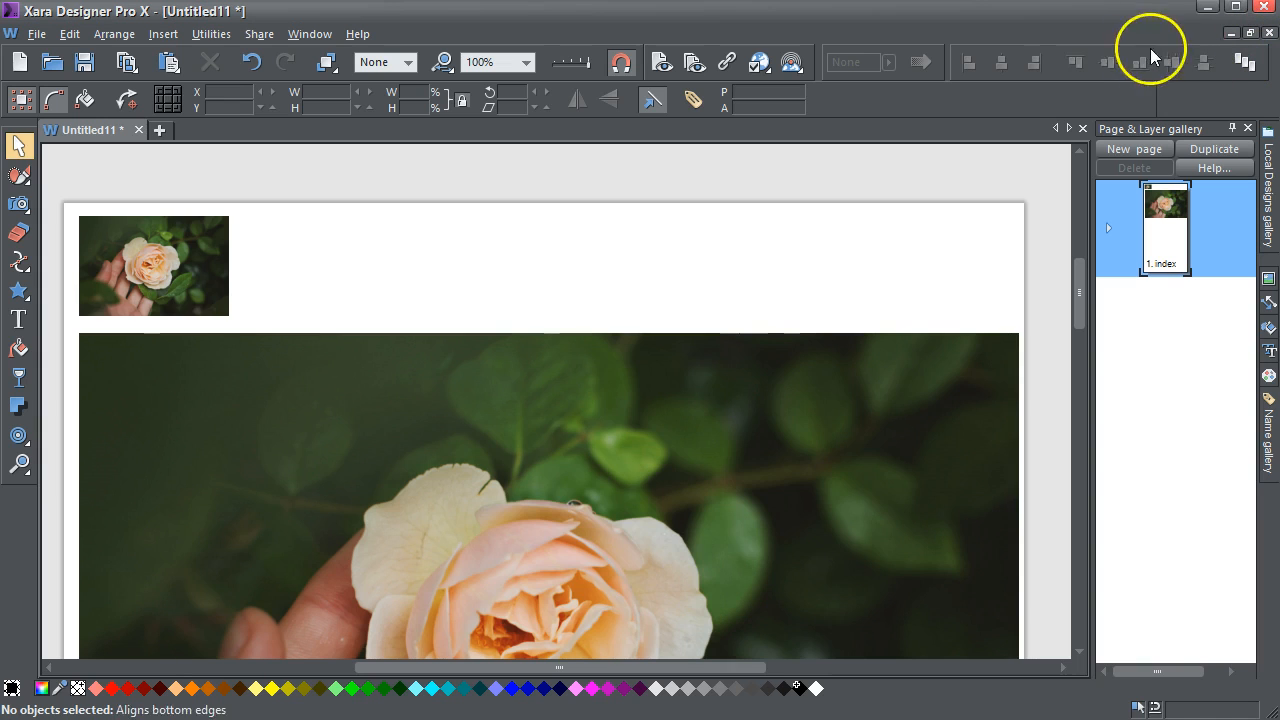
# Preview the unchanged page again in Firefox and check the large photo's image info before returning to Xara Designer Pro.
pyautogui.click(659, 65)
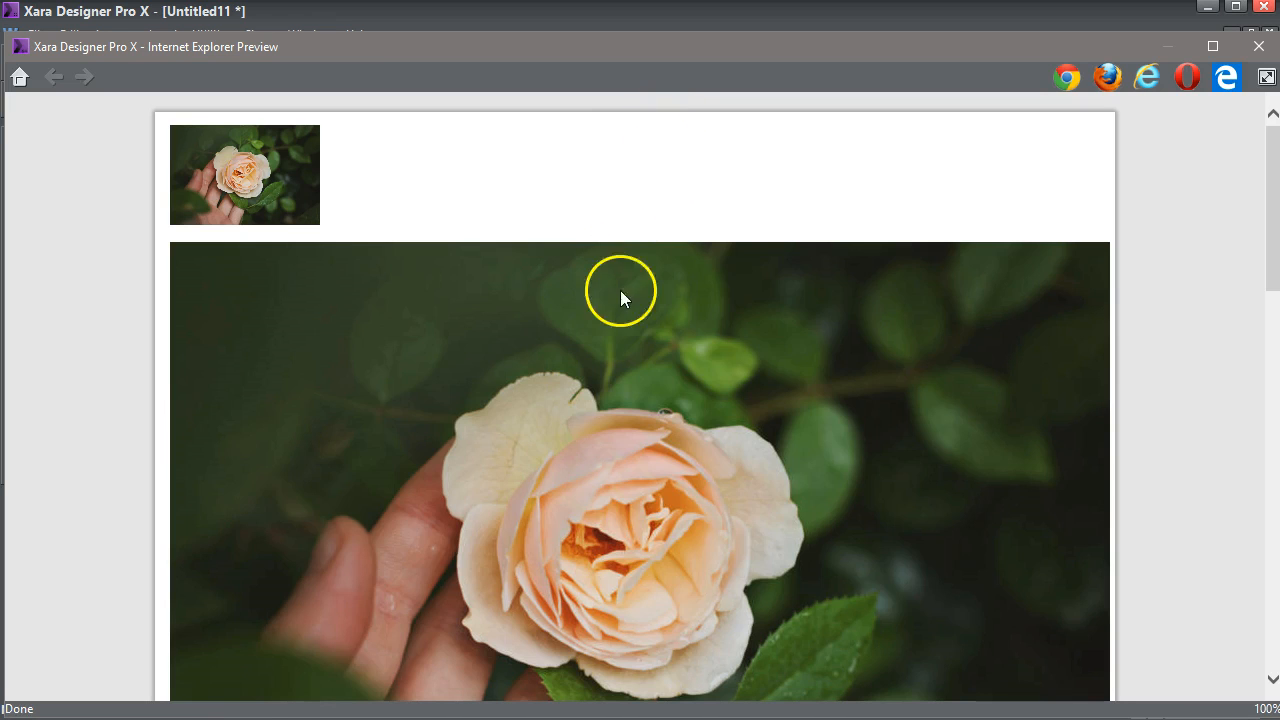
pyautogui.click(1097, 81)
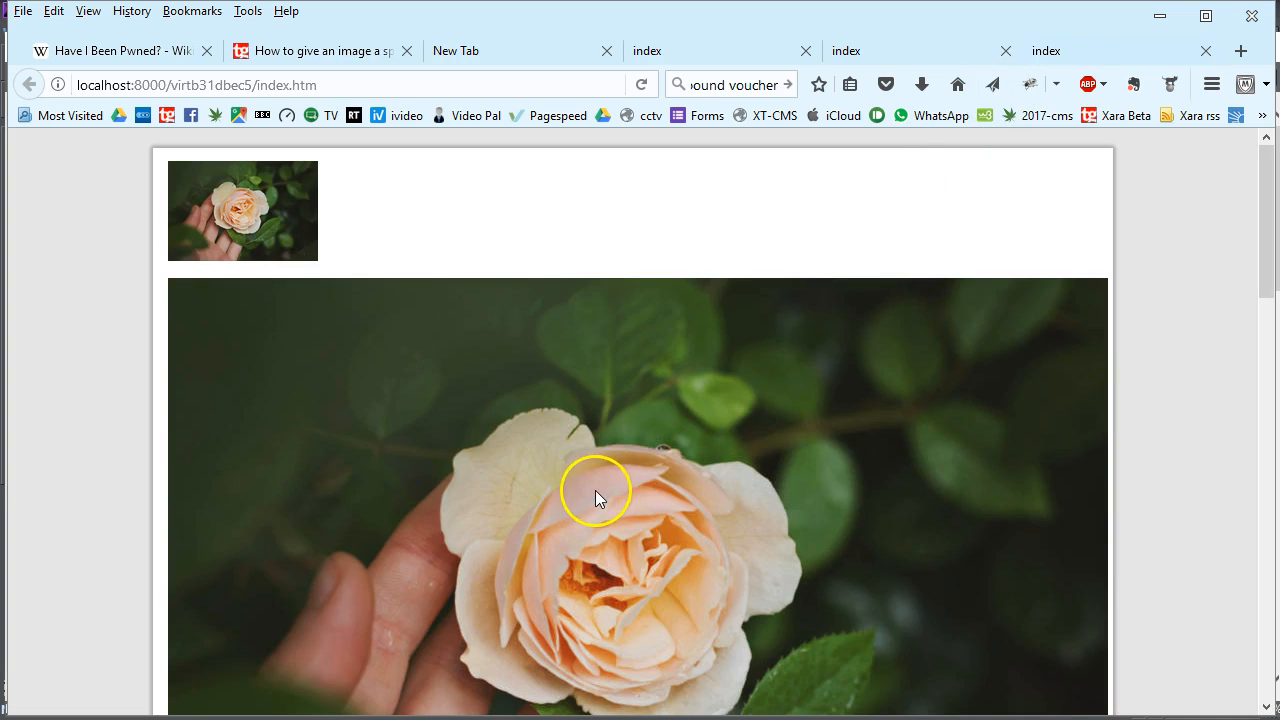
pyautogui.rightClick(775, 438)
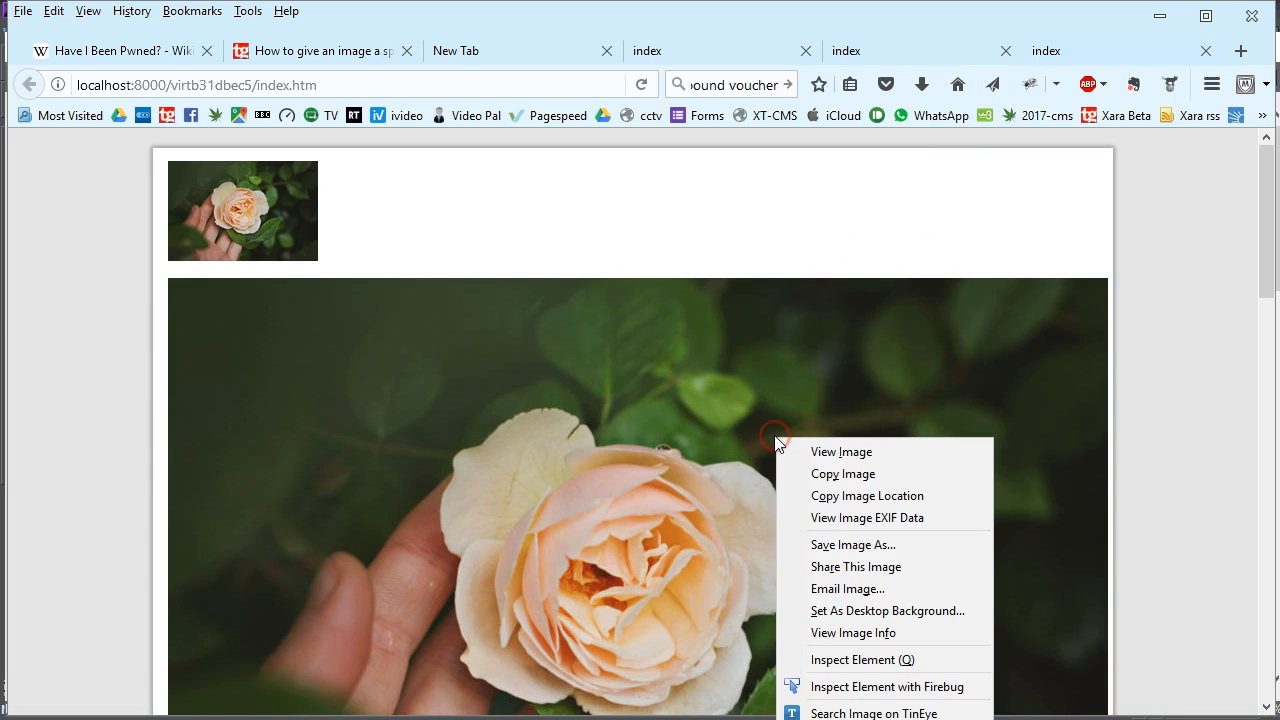
pyautogui.click(858, 632)
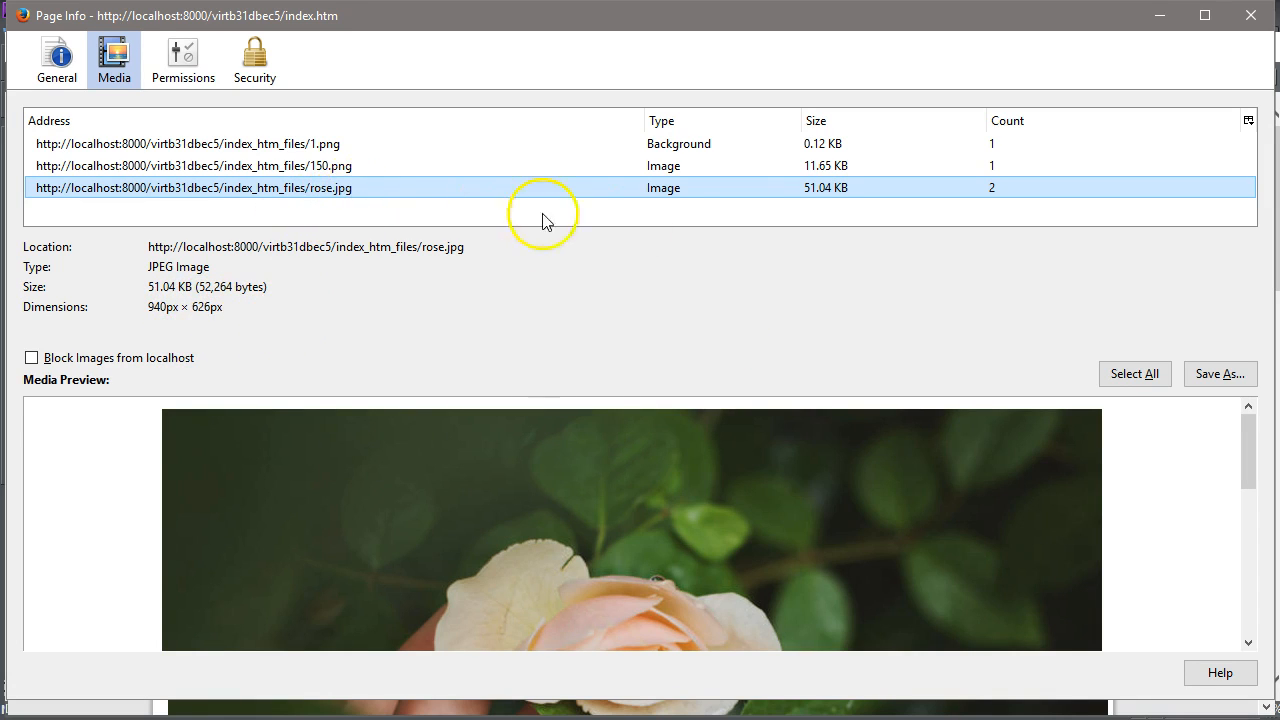
pyautogui.click(1249, 22)
pyautogui.click(1162, 18)
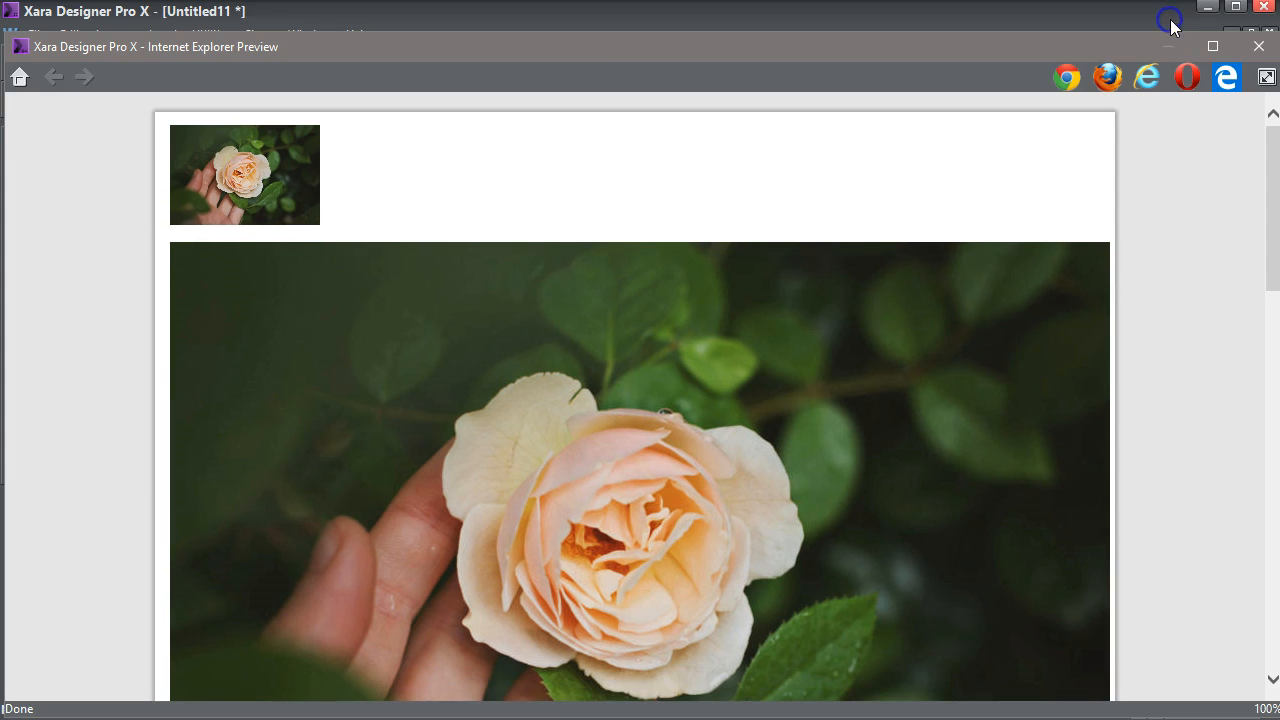
pyautogui.click(1250, 47)
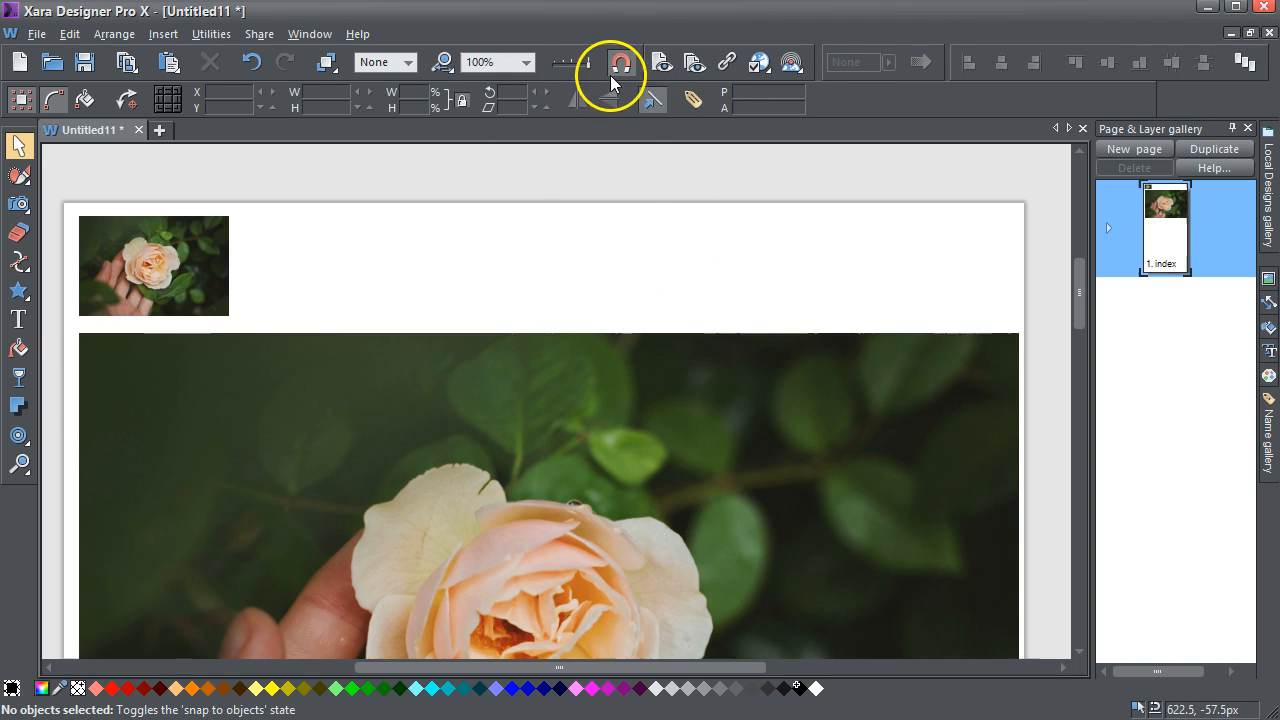
# Preview the page two more times to compare the large photo's quality, closing each preview.
pyautogui.click(661, 61)
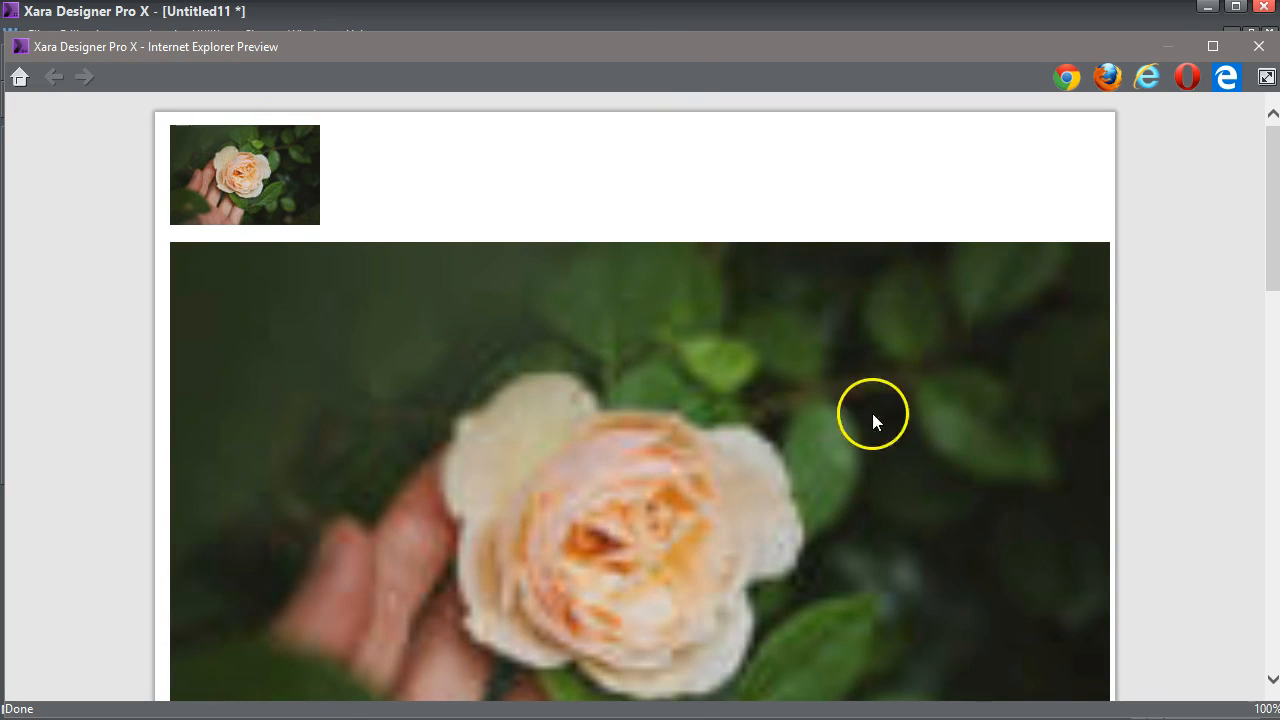
pyautogui.click(1258, 46)
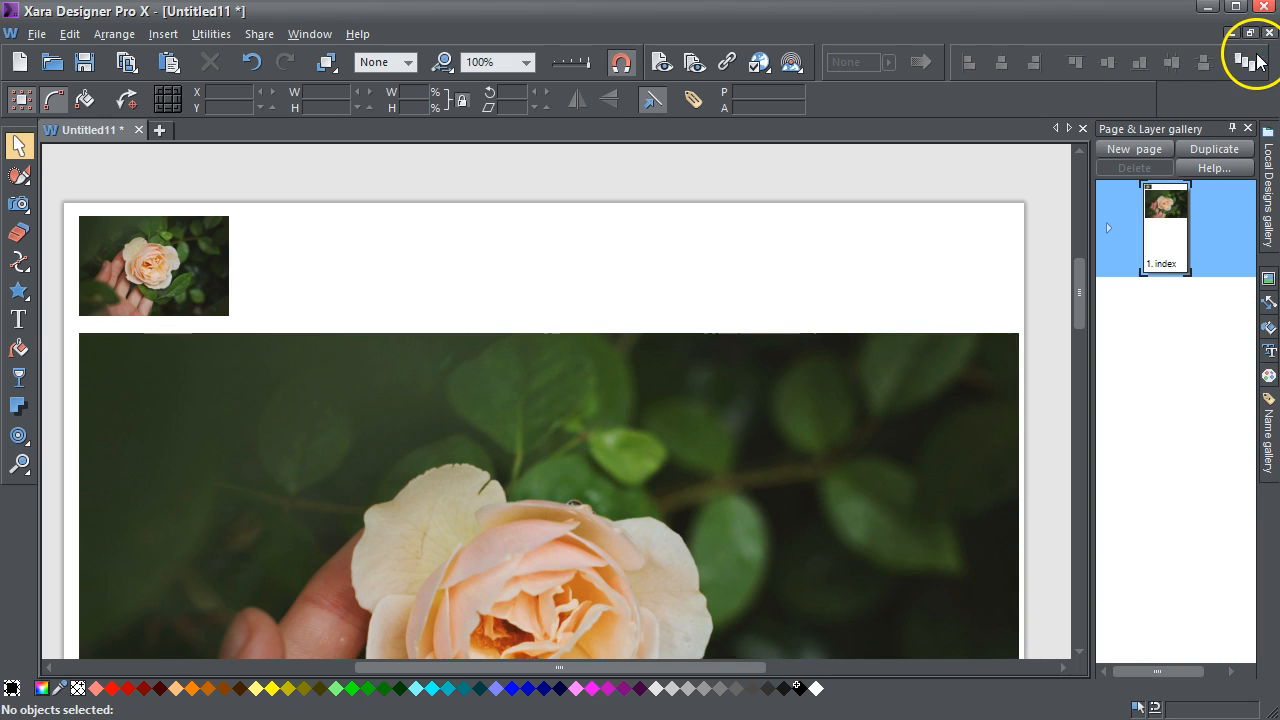
pyautogui.click(658, 62)
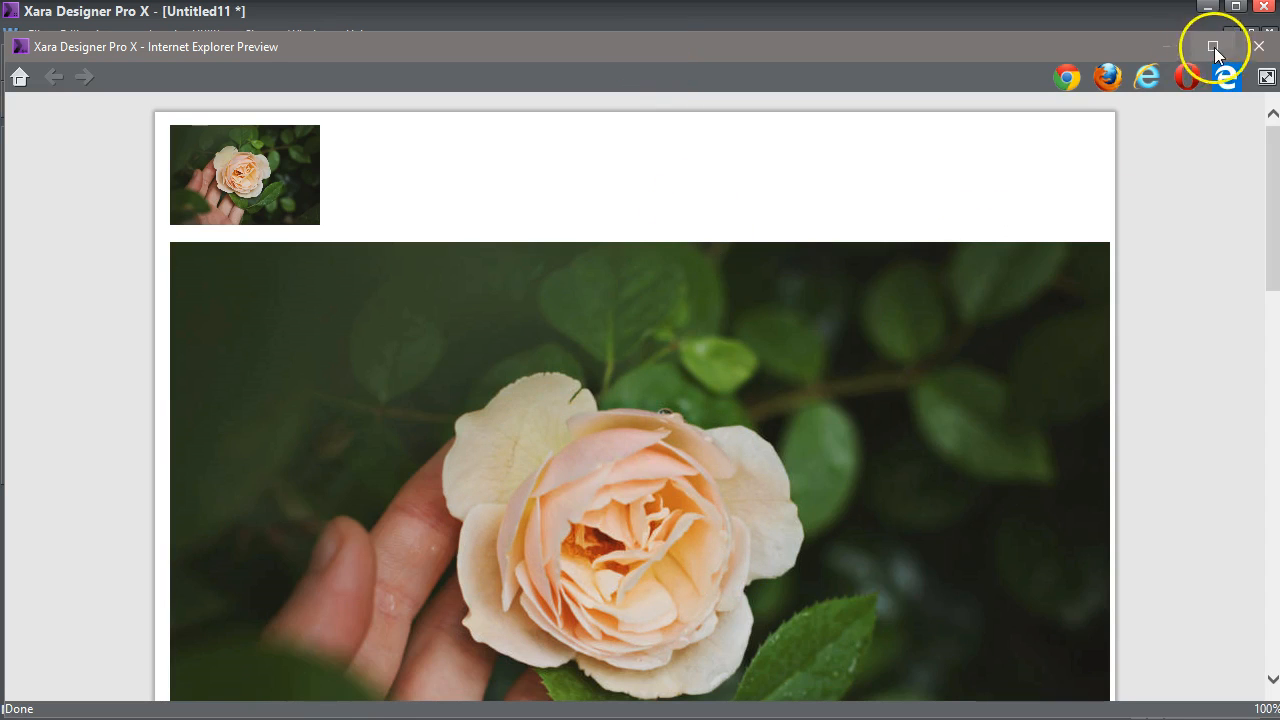
pyautogui.click(1258, 48)
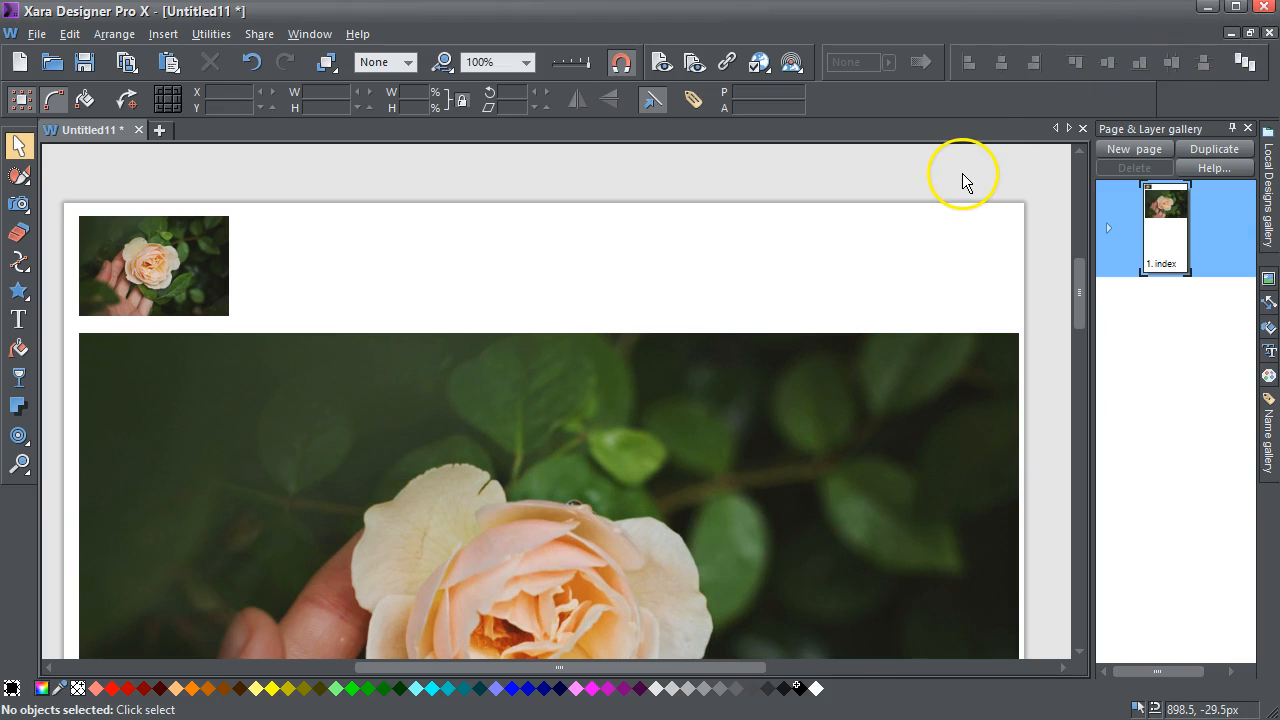
pyautogui.moveTo(1079, 284); pyautogui.dragTo(1086, 314)
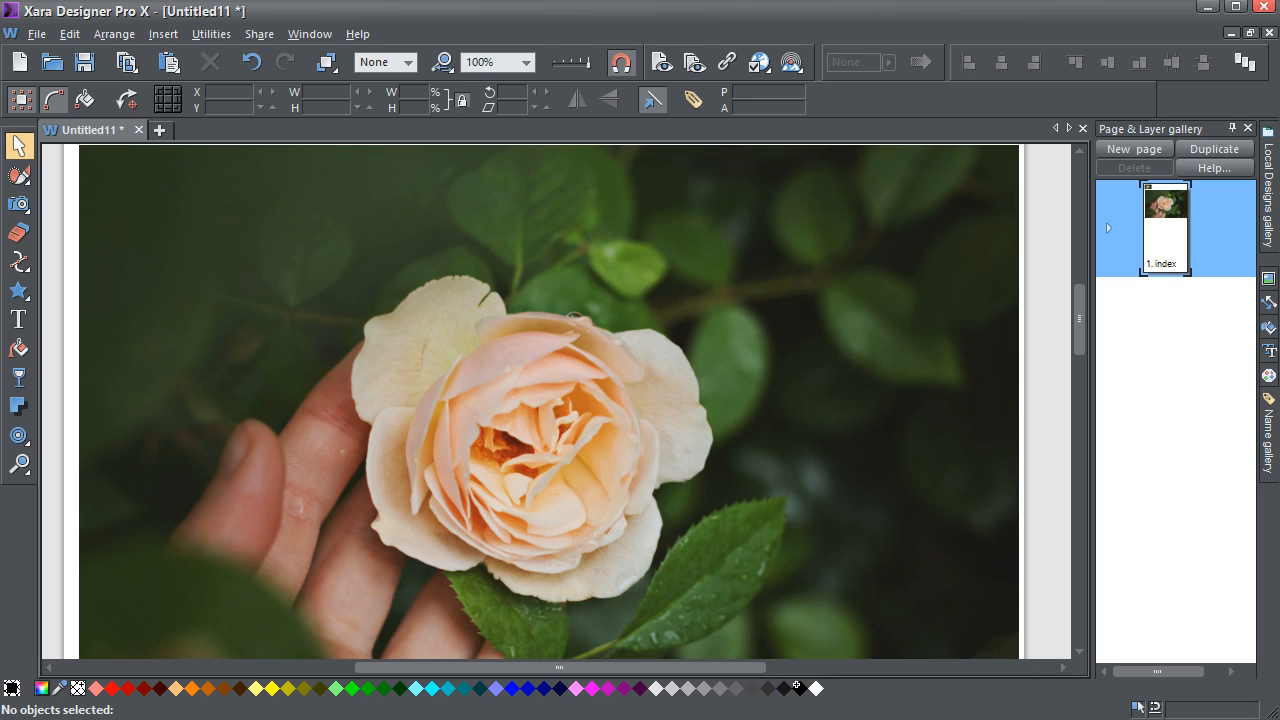
pyautogui.scroll(1, 648, 461)
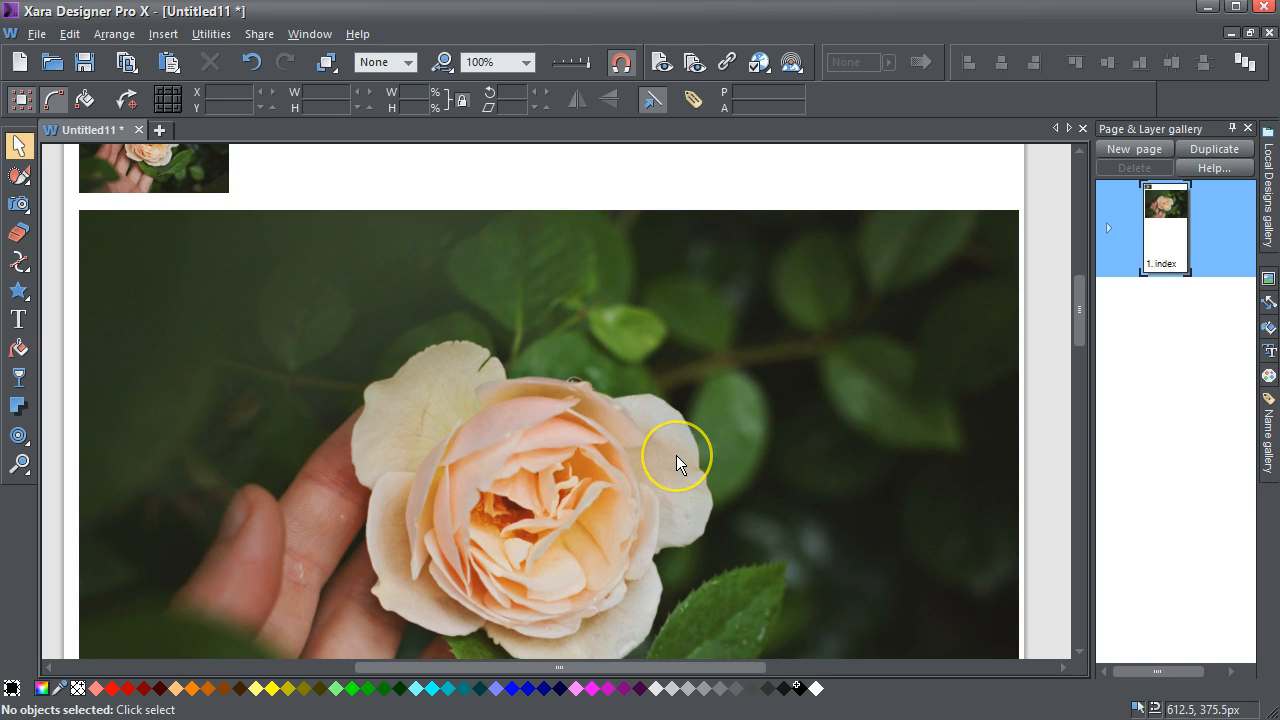